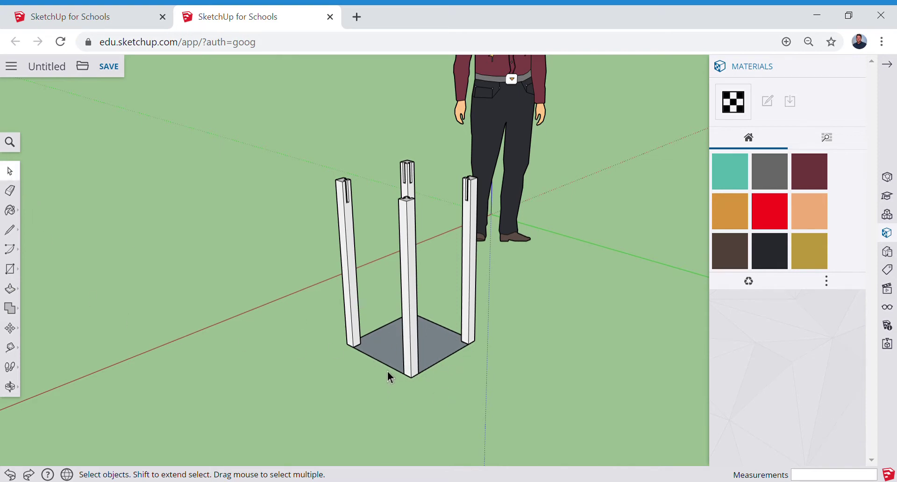
- Delete the base face and its leftover edges between the four legs
key("Delete")
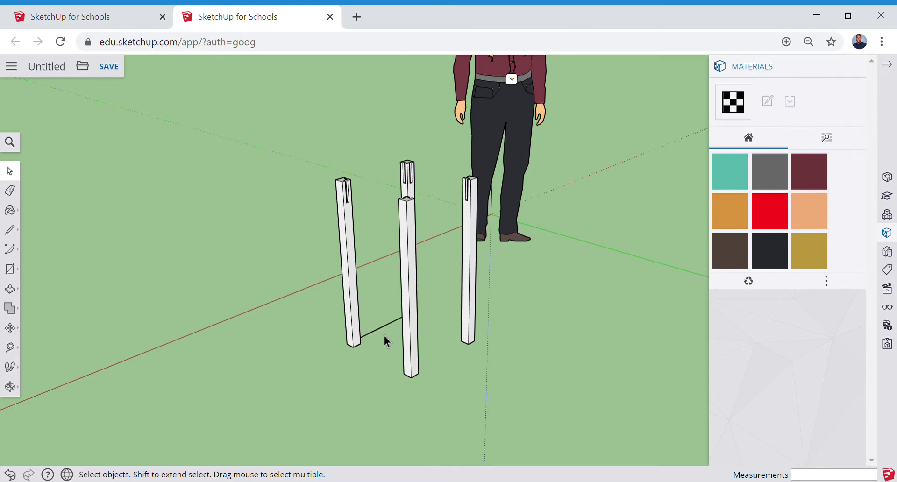
middle_click_drag(464, 231, 407, 258)
middle_click_drag(213, 262, 253, 258)
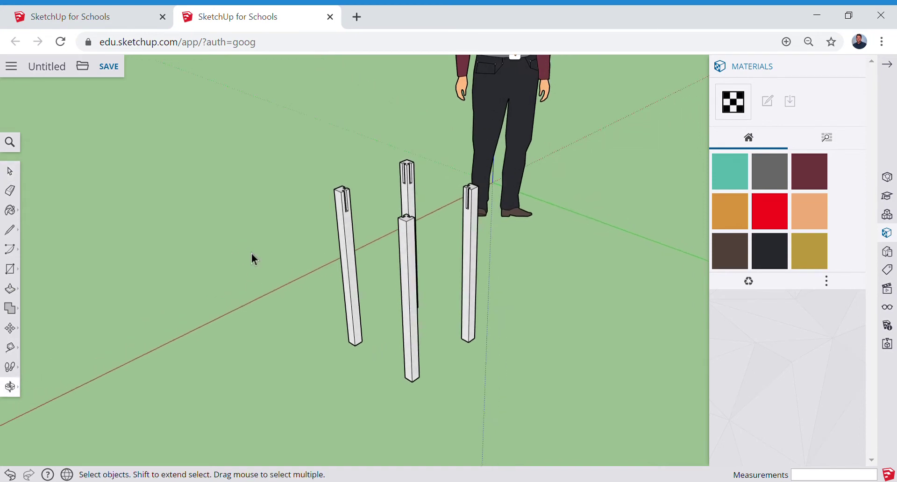
- Measure the distance between the facing slots of two neighbouring legs with the Tape Measure
left_click(11, 349)
scroll(359, 200, "up", 5)
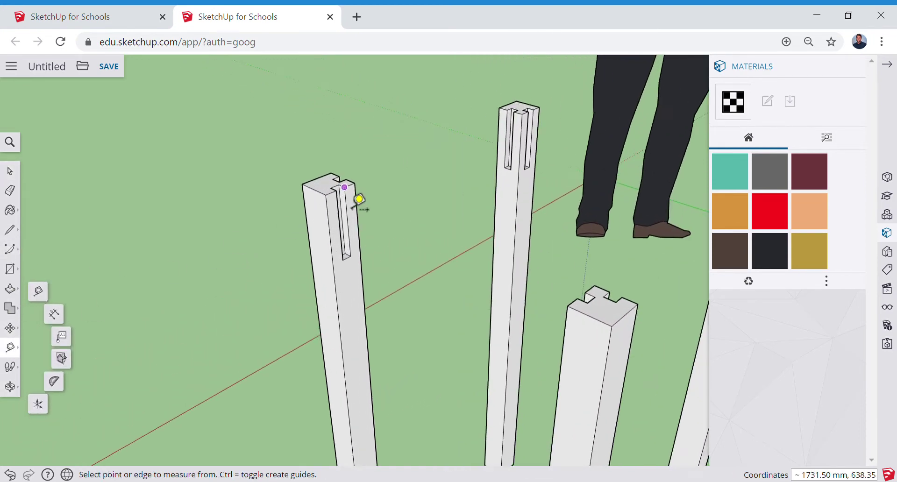
scroll(359, 200, "up", 3)
left_click(339, 187)
scroll(475, 247, "down", 5)
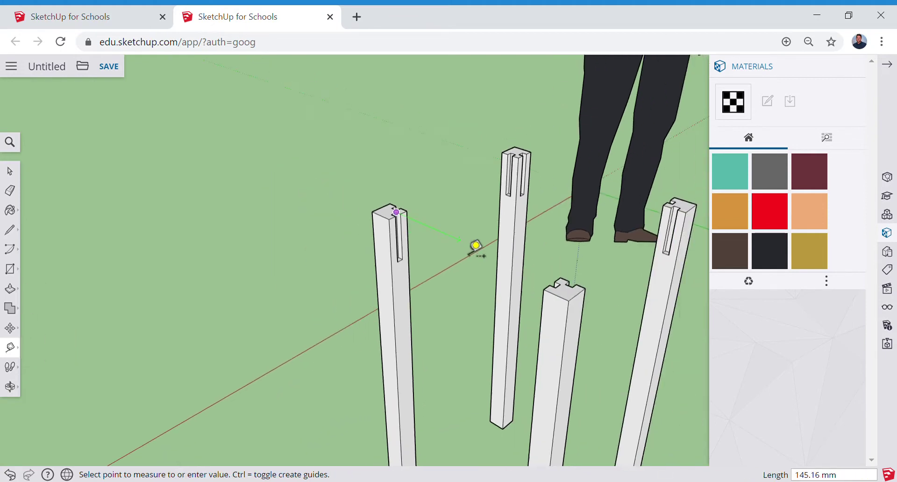
scroll(538, 278, "up", 4)
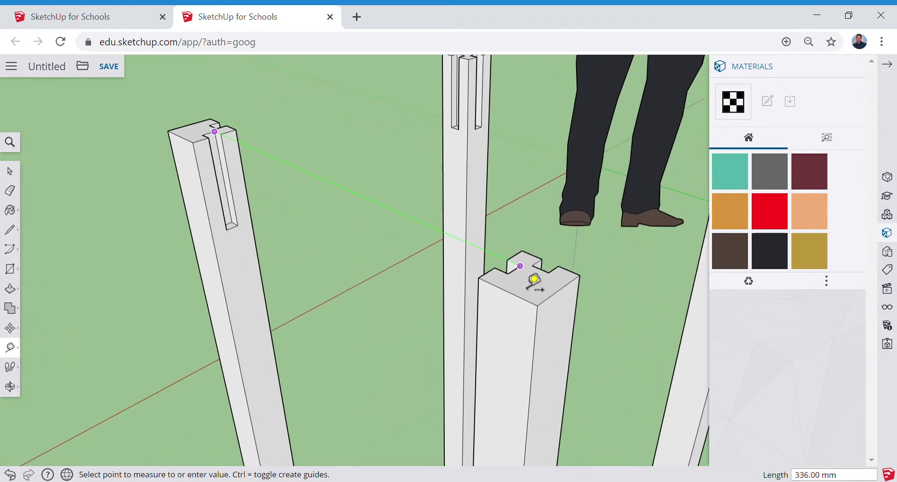
left_click(532, 275)
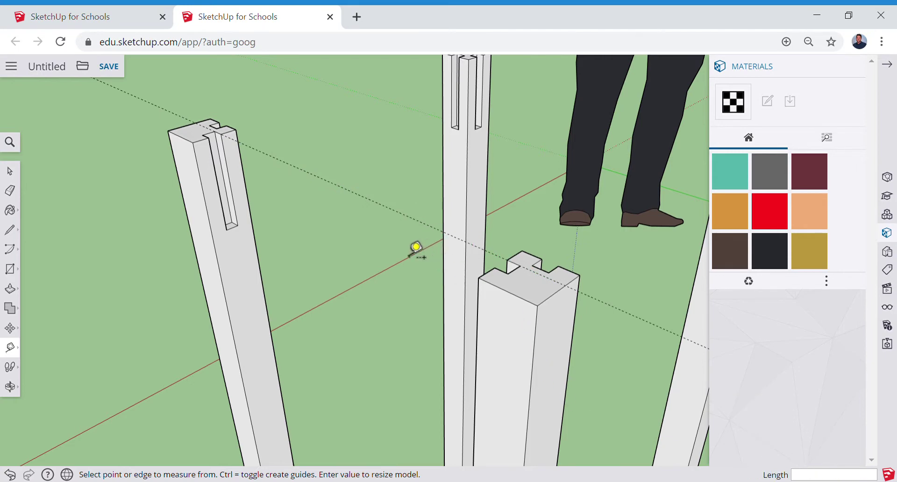
- Delete the guide line running across the tops of the two legs
left_click(215, 132)
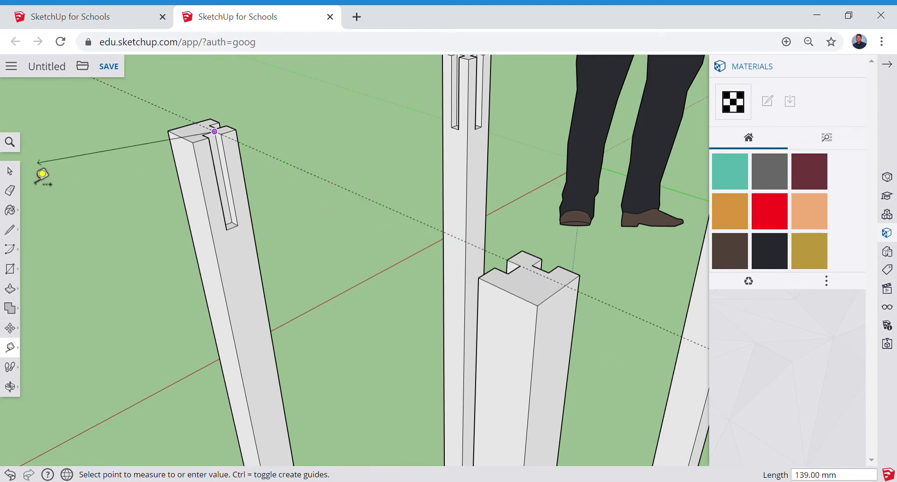
left_click(10, 171)
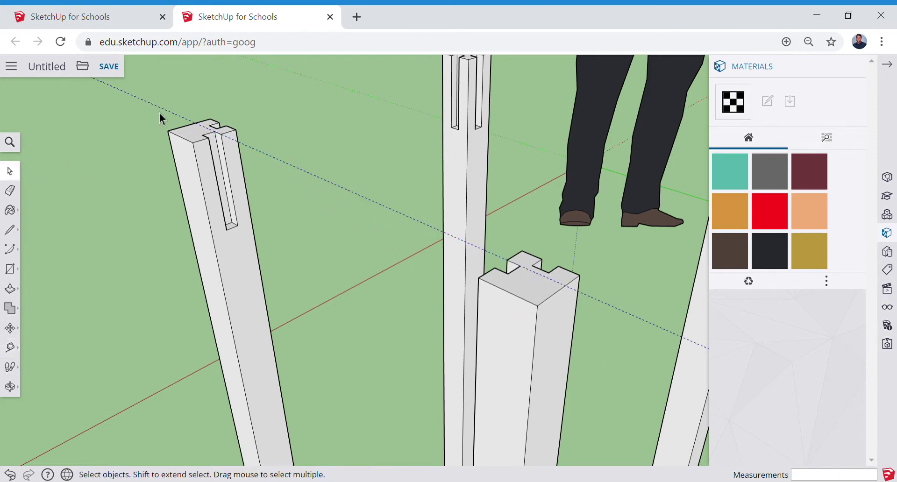
middle_click_drag(232, 309, 251, 335)
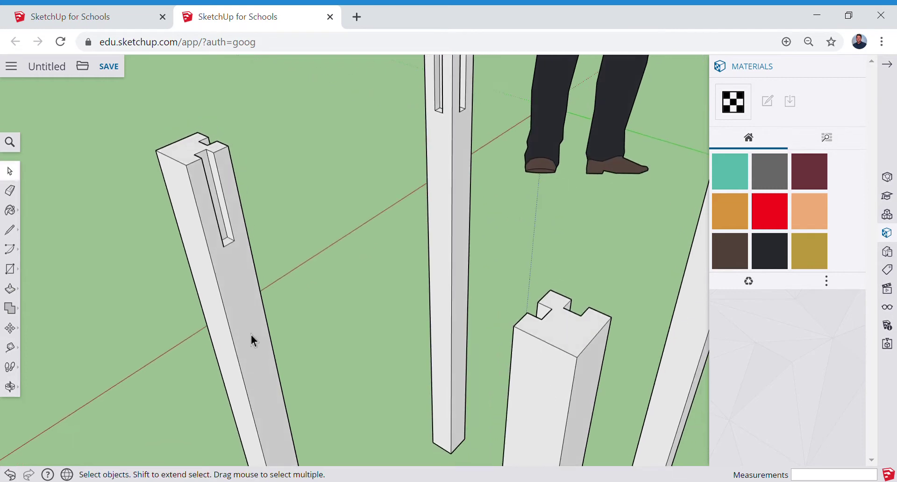
- Draw a 336 by 19 mm rectangle on the ground beside the legs
scroll(251, 335, "up", 2)
scroll(251, 334, "down", 8)
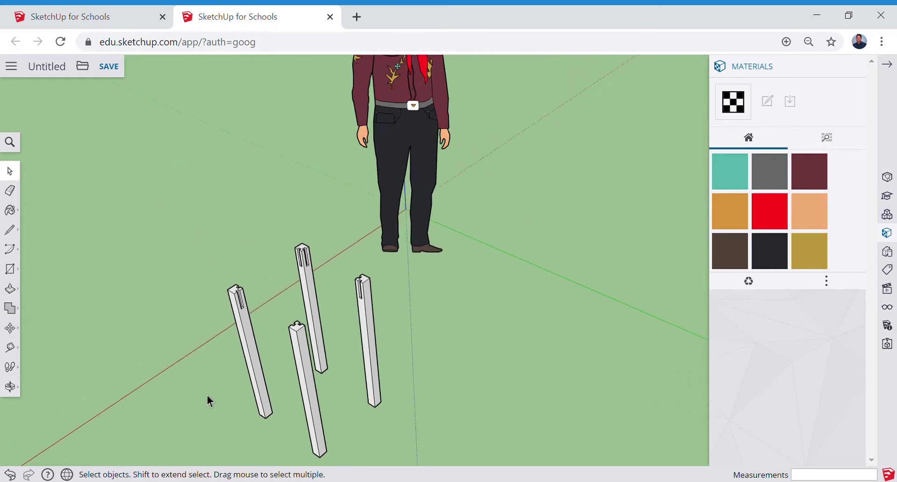
middle_click_drag(200, 405, 365, 293, "shift")
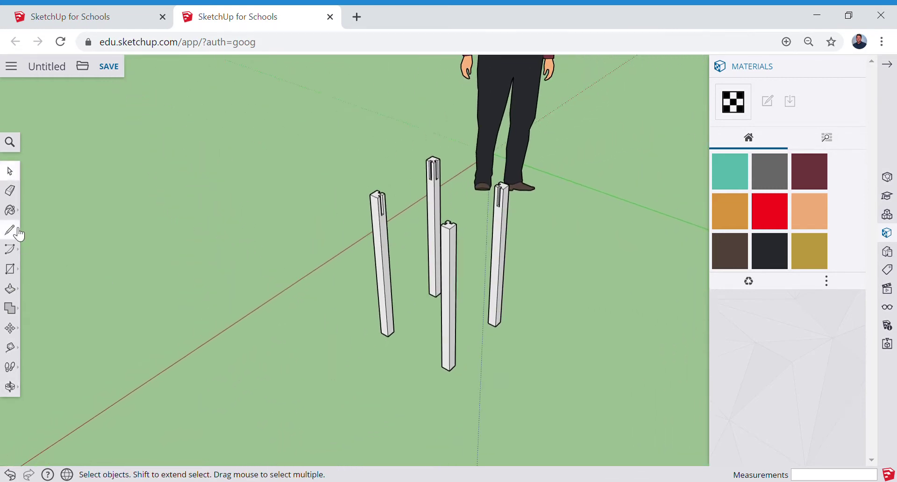
left_click(11, 269)
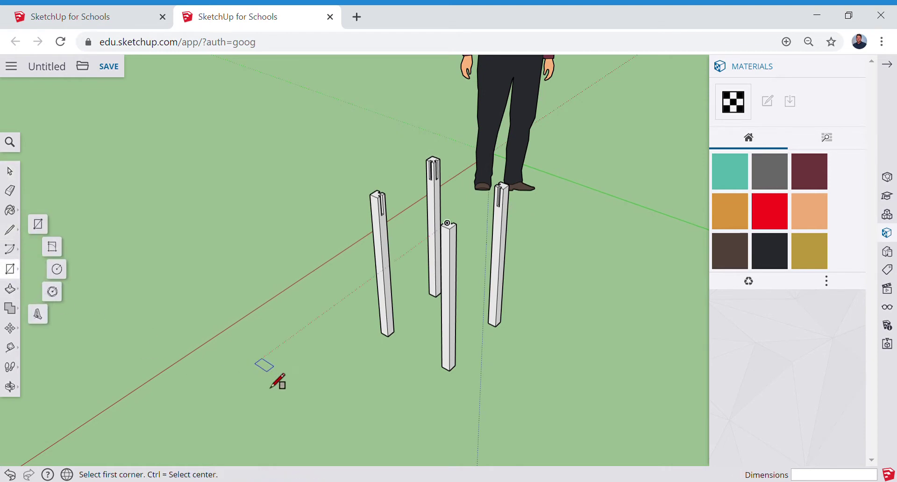
left_click(242, 394)
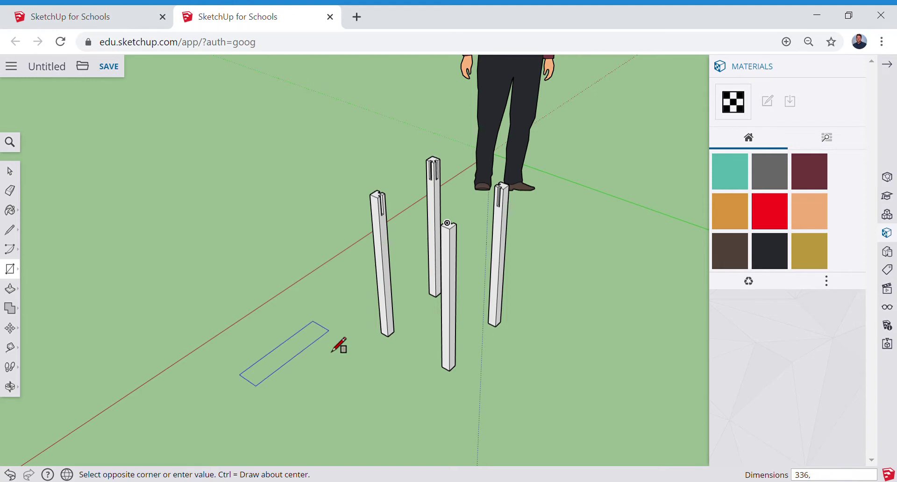
key("Return")
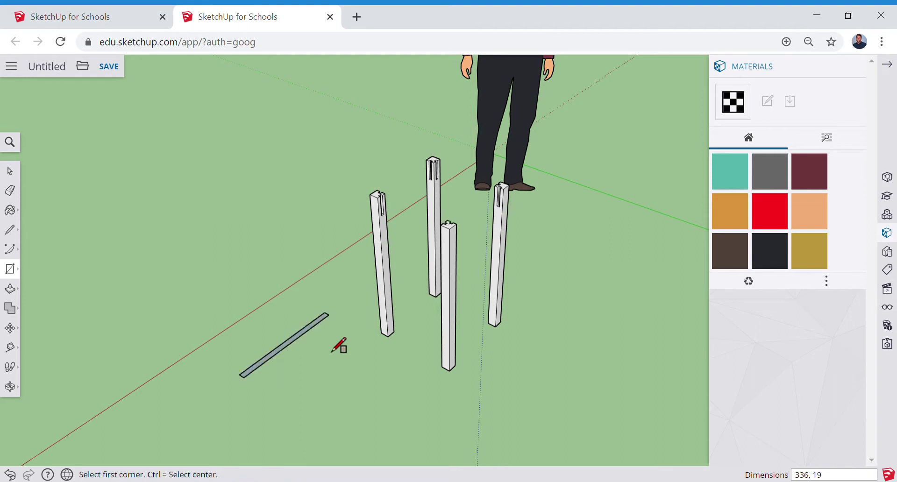
- Extrude the 336 by 19 mm rectangle upward 90 mm to form a rail
left_click(10, 289)
left_click_drag(305, 350, 304, 329)
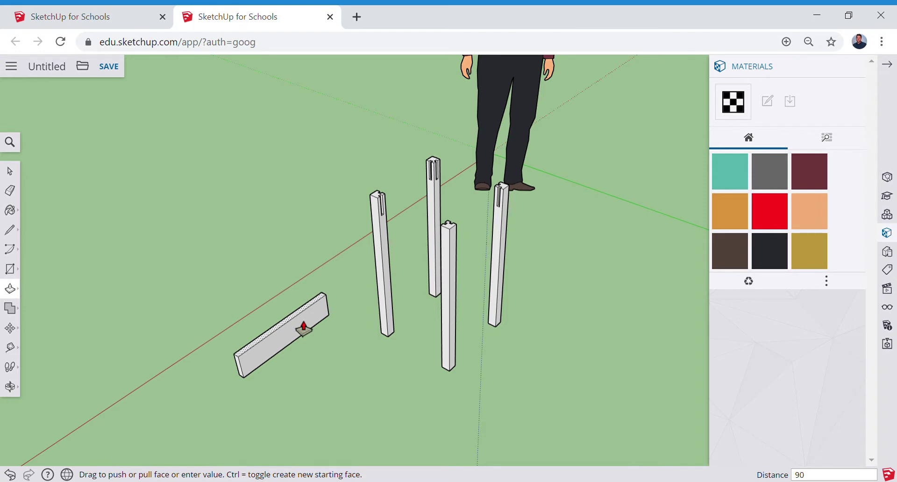
key("Return")
middle_click_drag(338, 378, 298, 284)
middle_click_drag(248, 313, 300, 304)
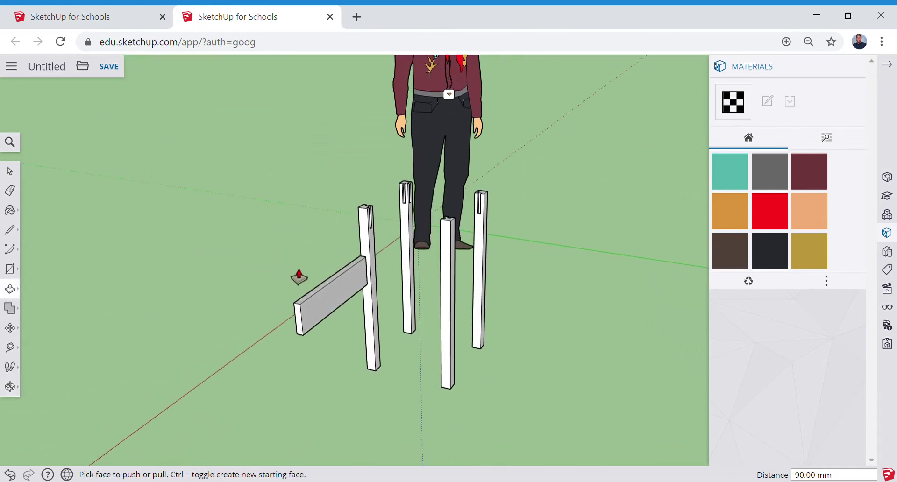
middle_click_drag(284, 244, 411, 397)
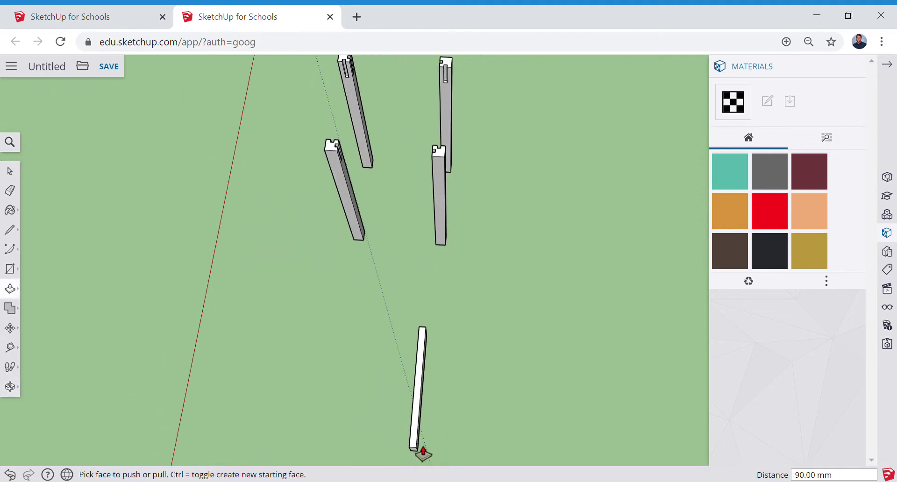
scroll(420, 456, "up", 2)
scroll(420, 453, "up", 2)
middle_click_drag(438, 446, 452, 344)
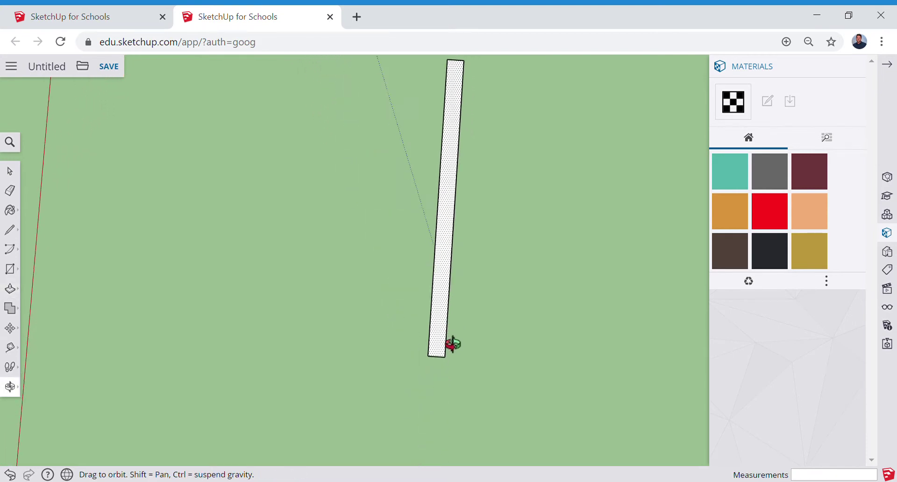
left_click(9, 229)
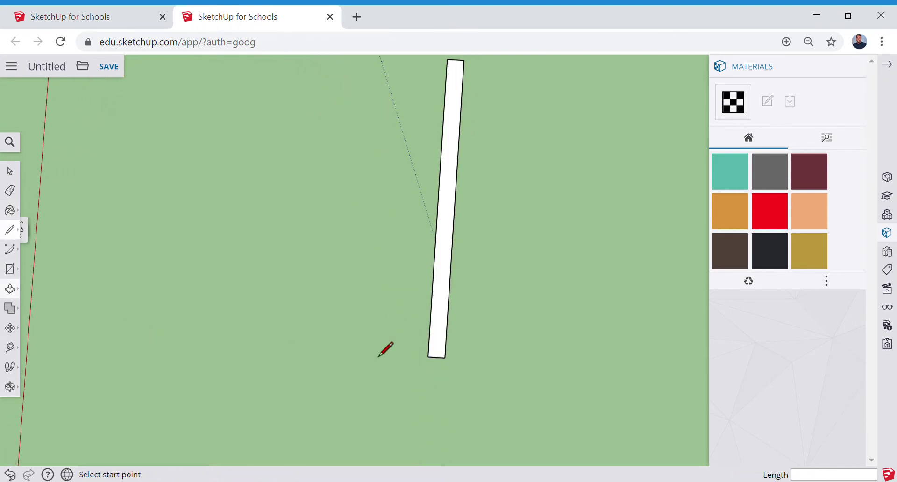
scroll(448, 364, "up", 4)
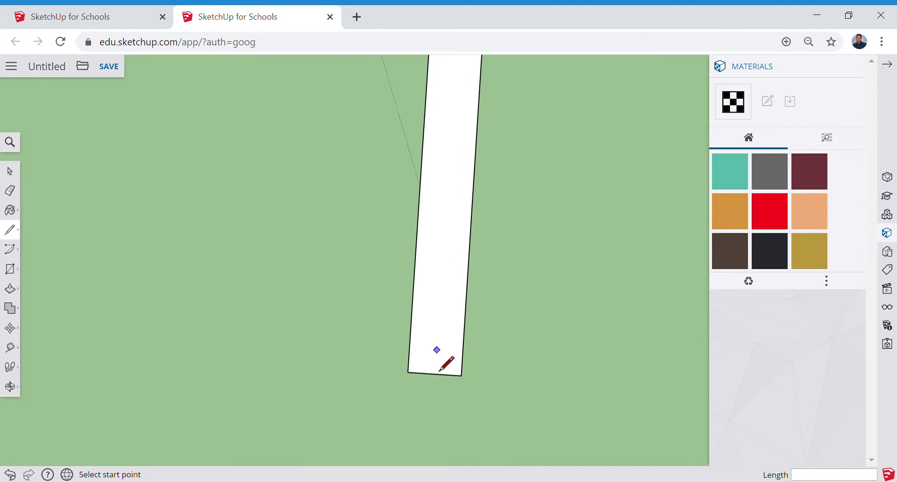
left_click(408, 372)
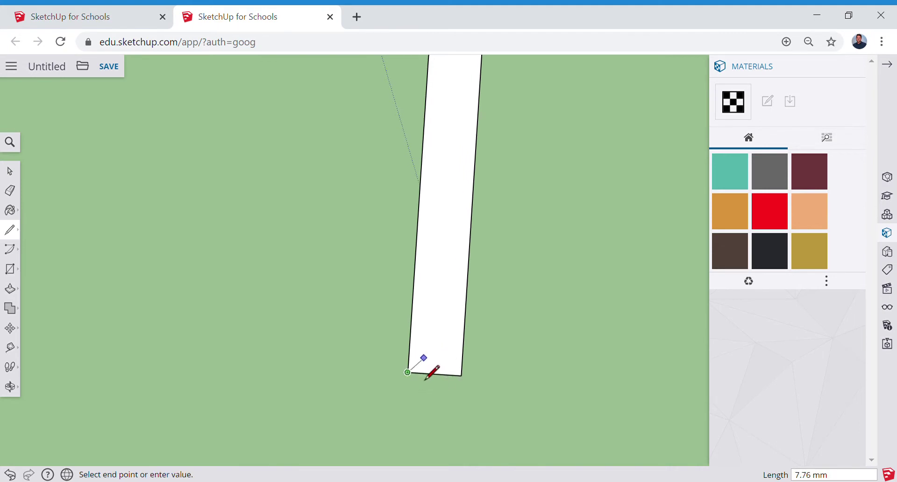
right_click(426, 376)
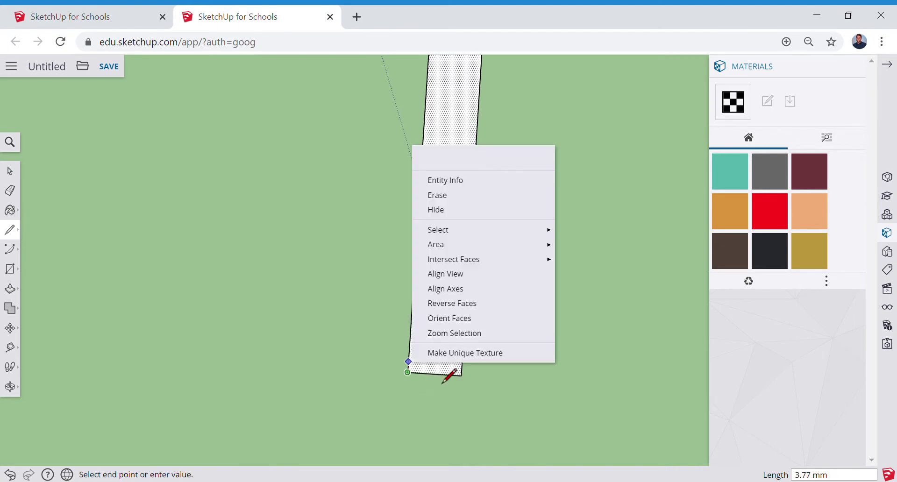
left_click(9, 172)
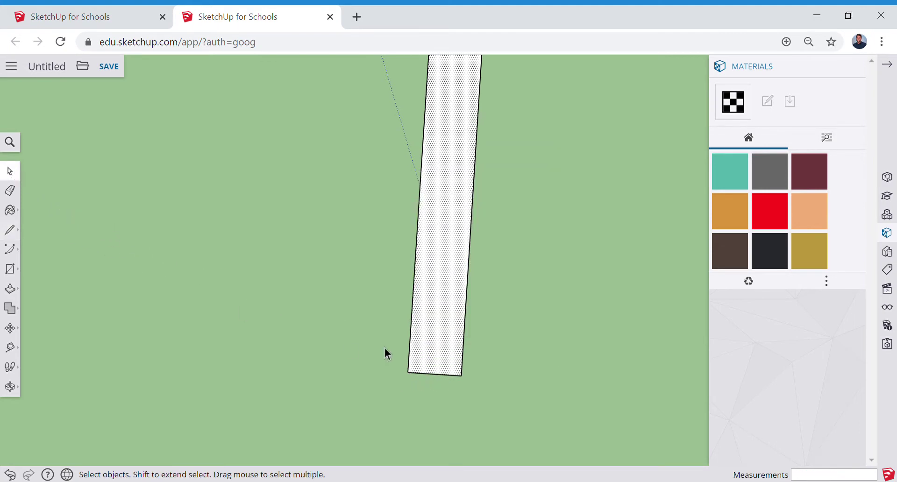
- Place a guide on the rail's top face, parallel to its near end and 10 mm in from it
left_click(16, 348)
left_click(434, 373)
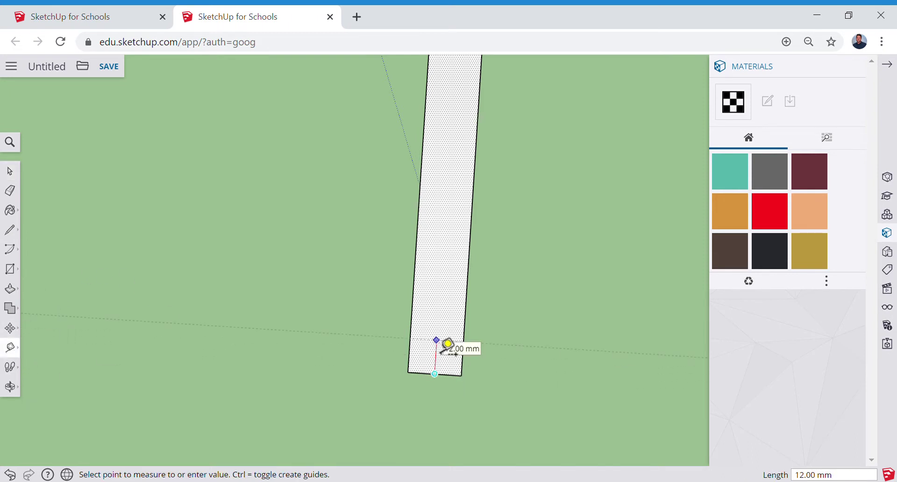
type("10")
key("Return")
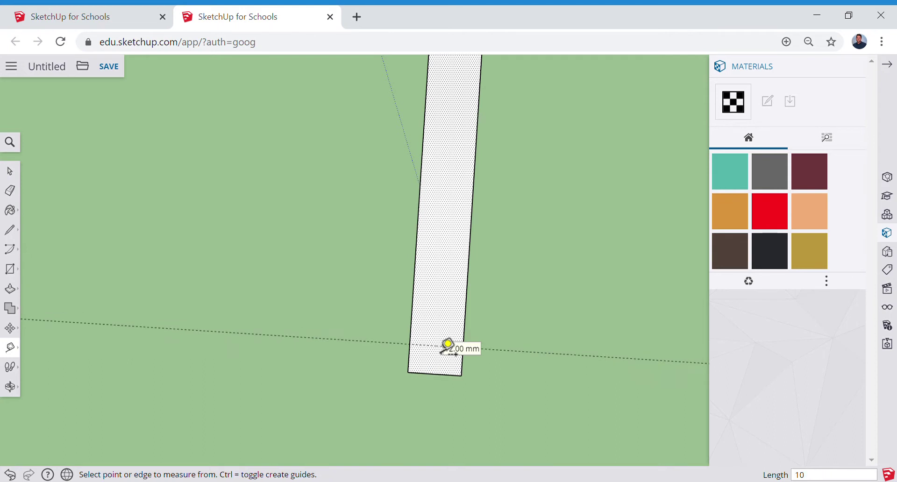
- Draw a line 6 mm along the rail's end edge from its midpoint, plus a perpendicular 10 mm line from there to the guide
left_click(9, 230)
left_click(434, 373)
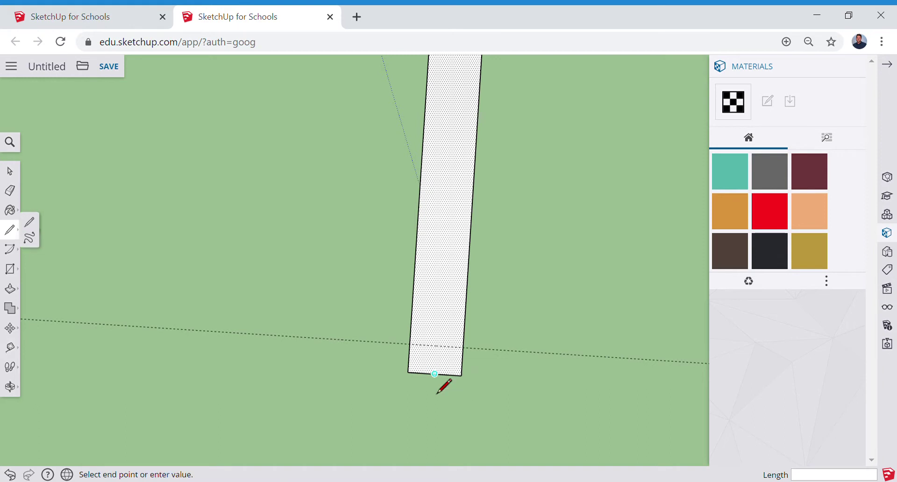
key("Return")
left_click(451, 376)
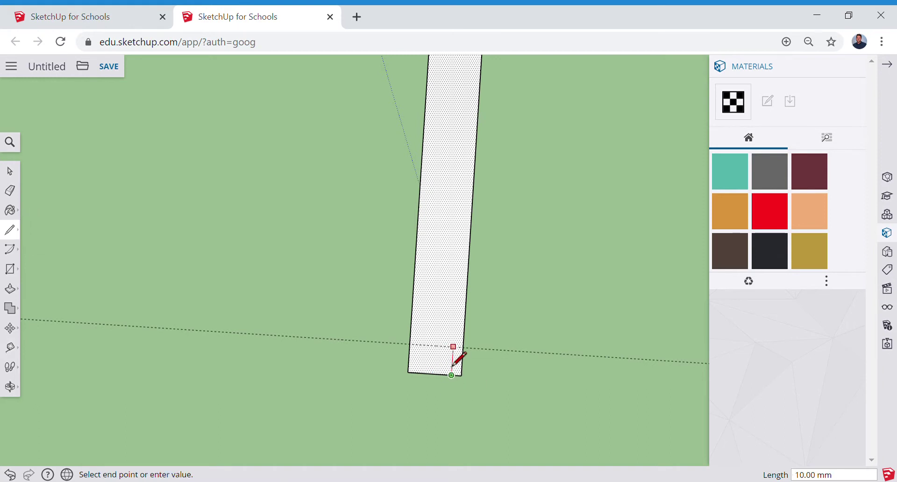
left_click(453, 348)
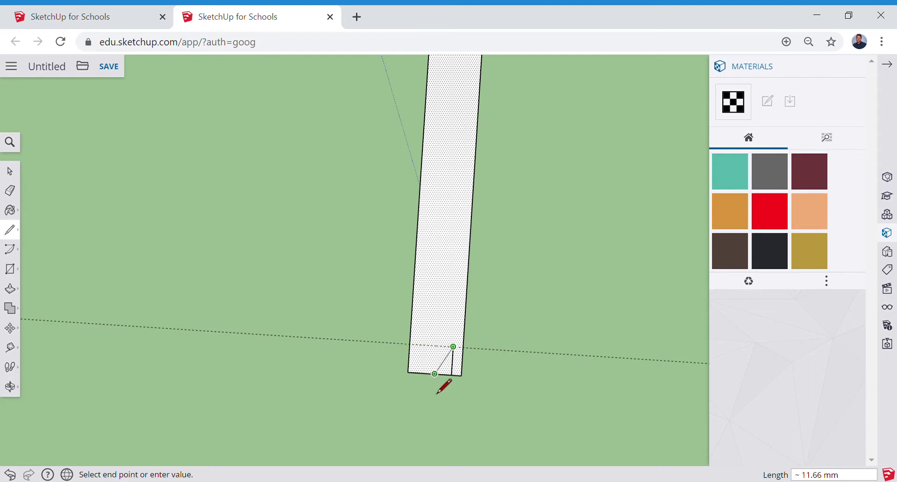
right_click(441, 348)
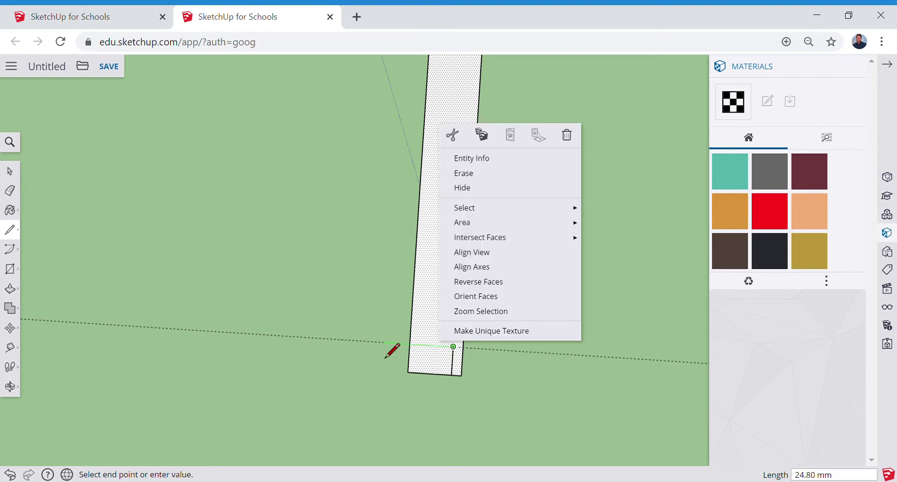
left_click(10, 178)
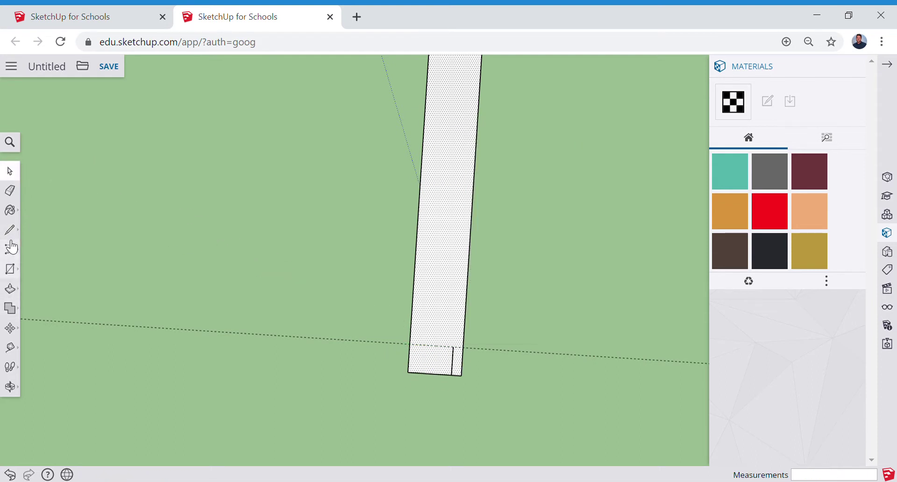
- Mark 6 mm from the end edge's midpoint on the other side, draw a line to the guide, and close the outline along the guide
left_click(9, 230)
left_click(436, 393)
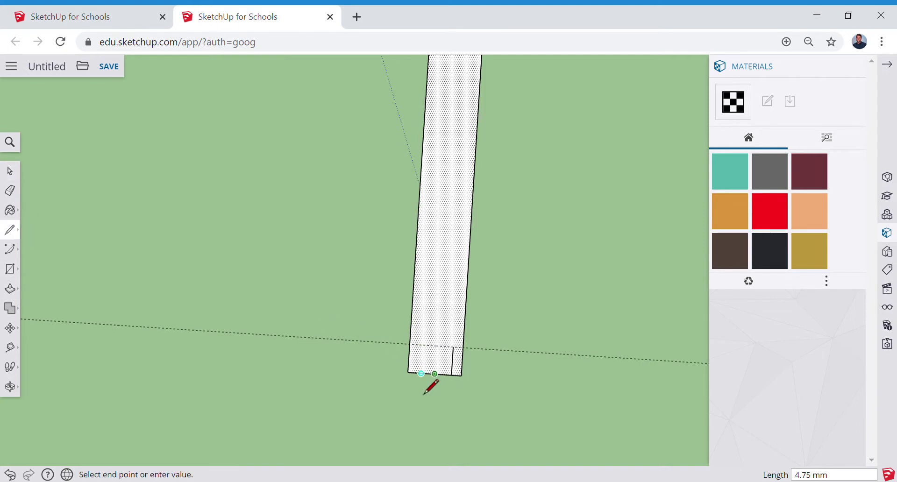
type("6")
key("Return")
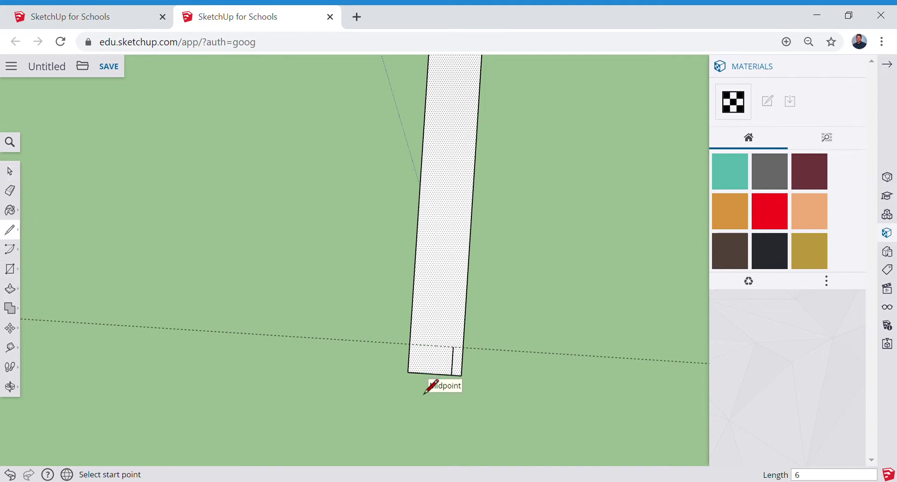
left_click(424, 394)
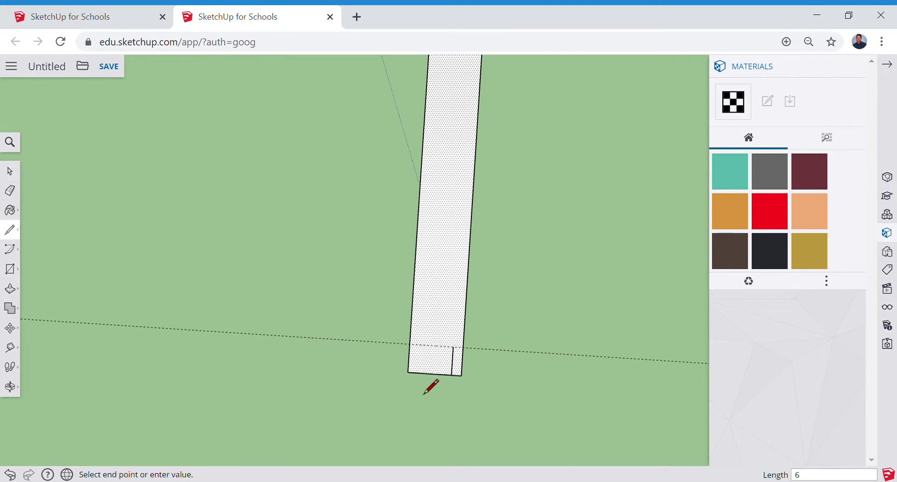
left_click(430, 361)
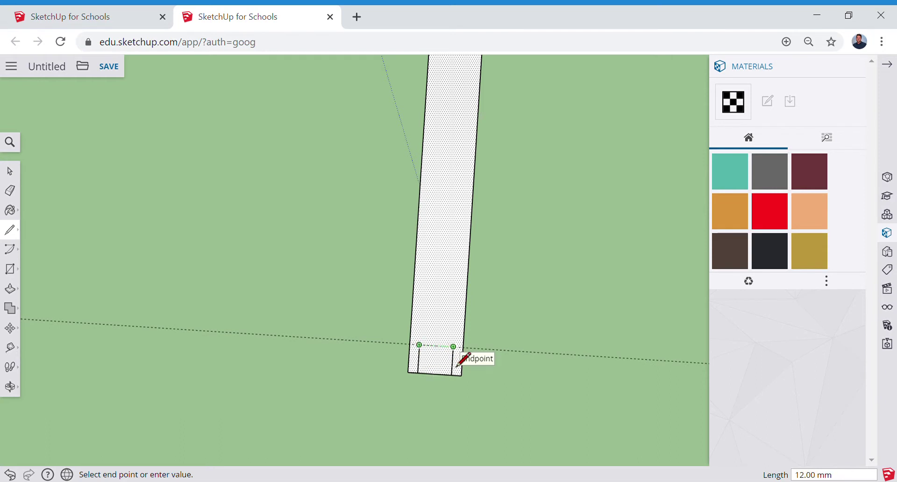
left_click(419, 344)
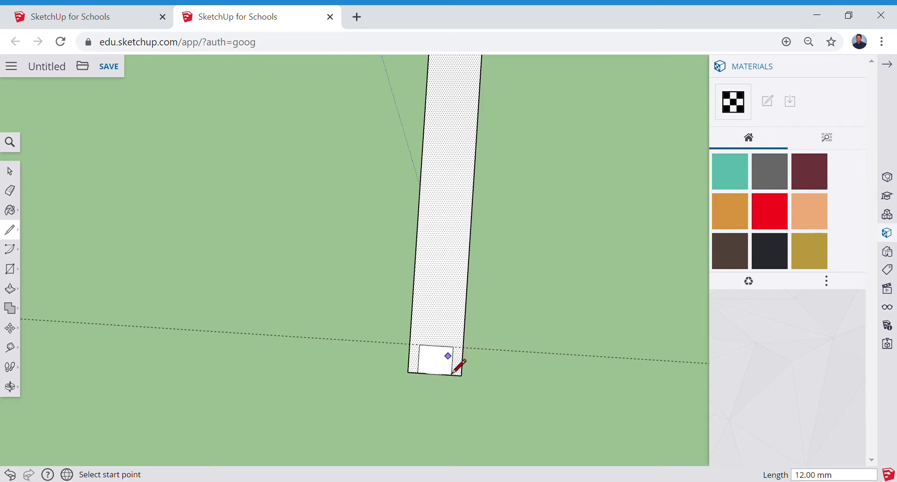
- Draw 3.5 mm lines along the guide from the tenon outline to both long edges of the rail's top face
left_click(453, 346)
left_click(463, 348)
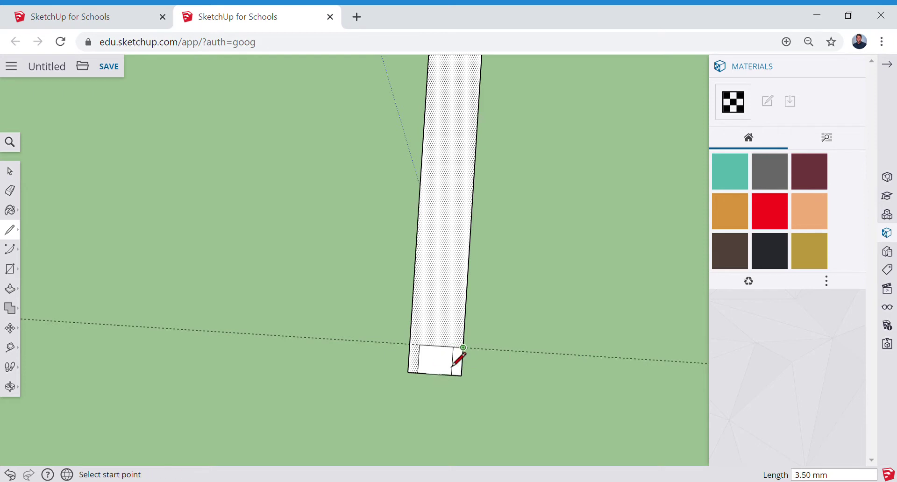
left_click(421, 365)
left_click(414, 365)
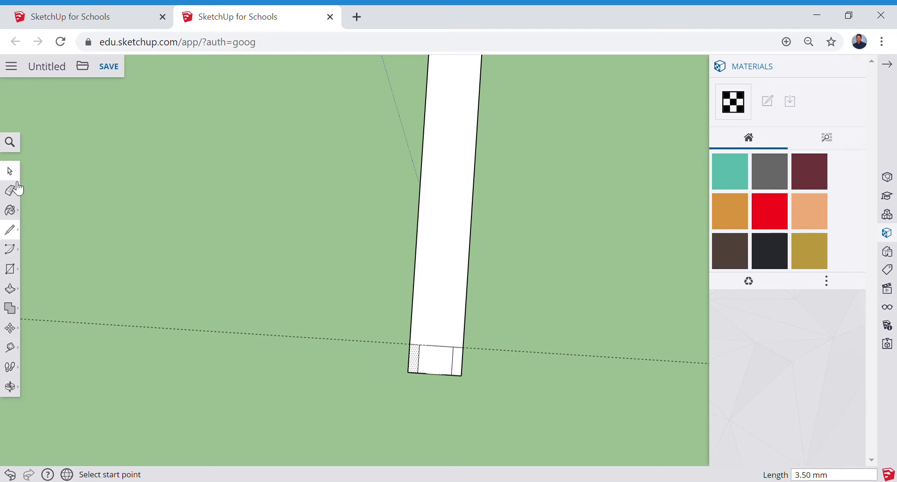
- Push both corner rectangles at this end down through the rail's full 90 mm height, leaving a central tenon
key("p")
middle_click_drag(484, 387, 390, 320)
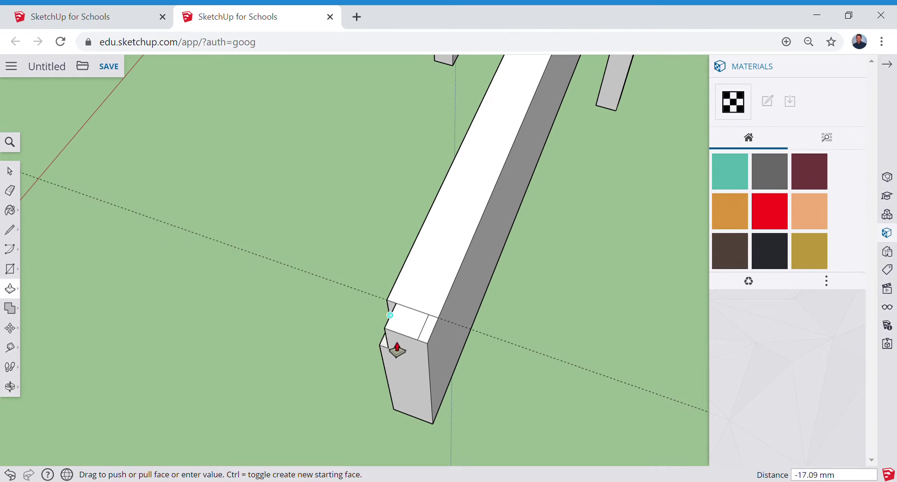
left_click(404, 441)
left_click(433, 345)
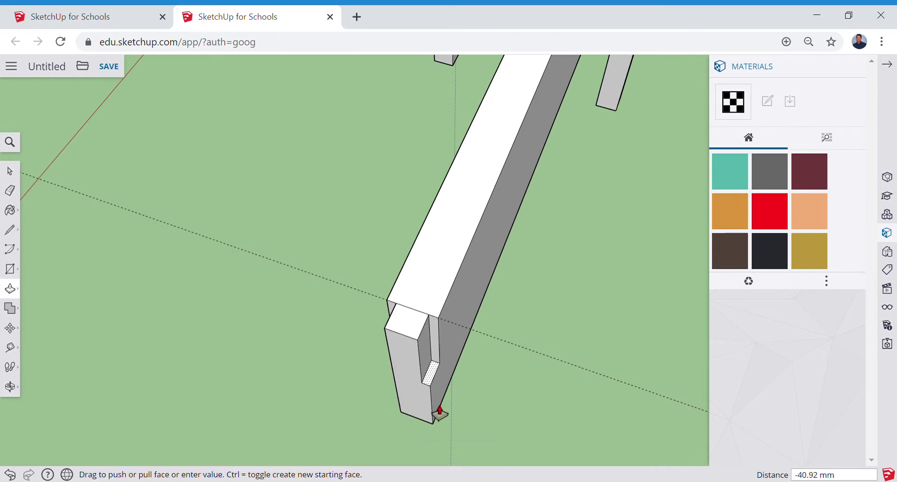
left_click(436, 448)
- Place a guide on the top face at the rail's opposite end, parallel to the end edge and 10 mm in
middle_click_drag(436, 449, 572, 359)
middle_click_drag(474, 133, 49, 254)
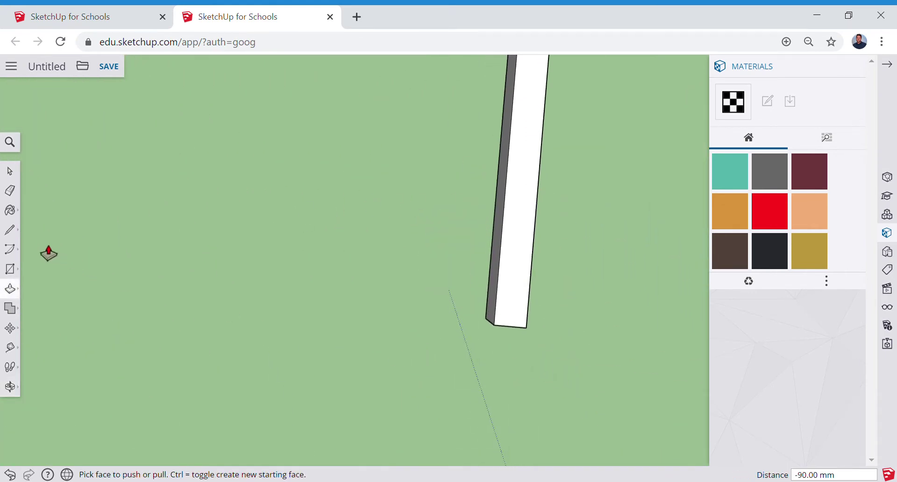
left_click(9, 229)
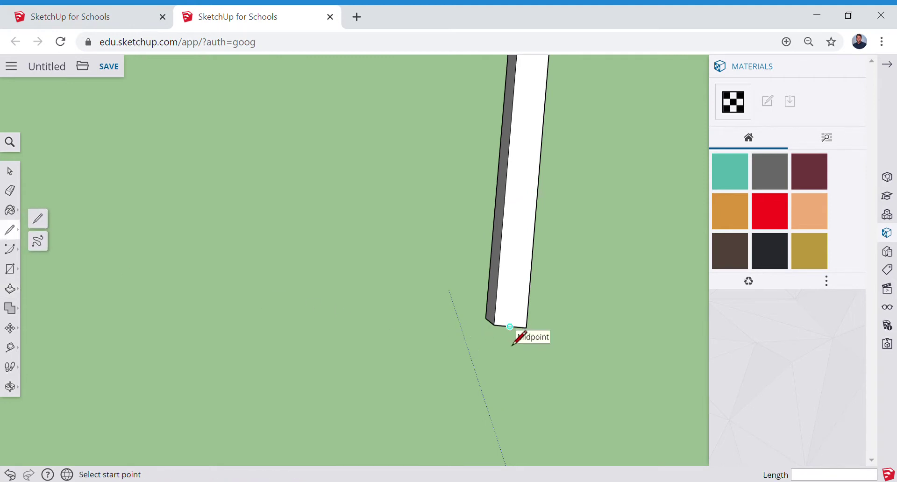
left_click(10, 347)
left_click(510, 326)
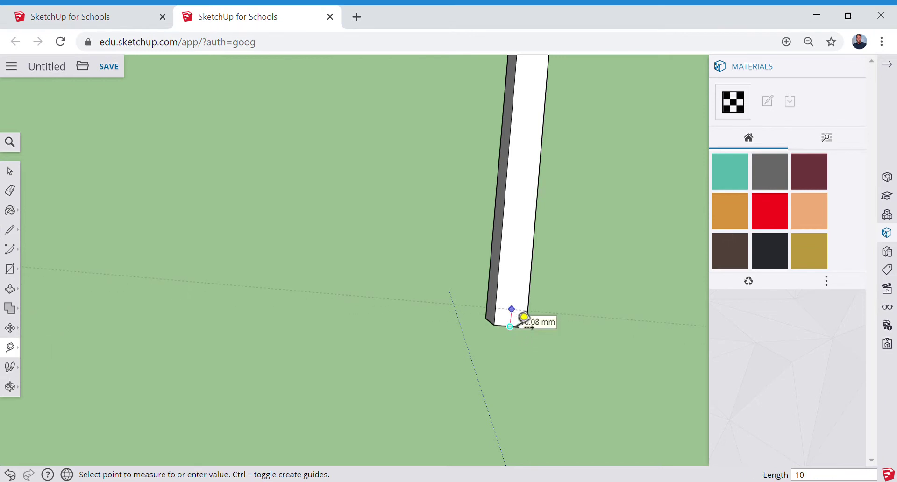
left_click(524, 317)
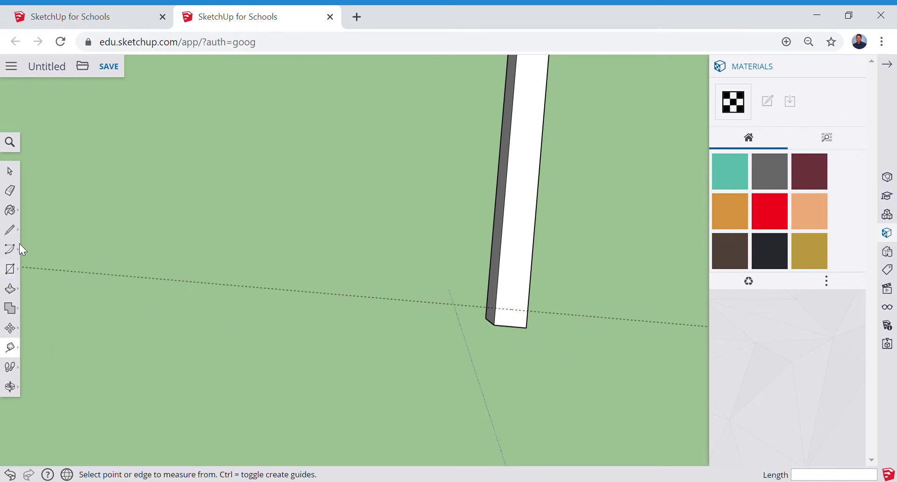
- Mark 6 mm to each side of the opposite end edge's midpoint and draw 10 mm lines from there to the guide
left_click(10, 229)
left_click(509, 327)
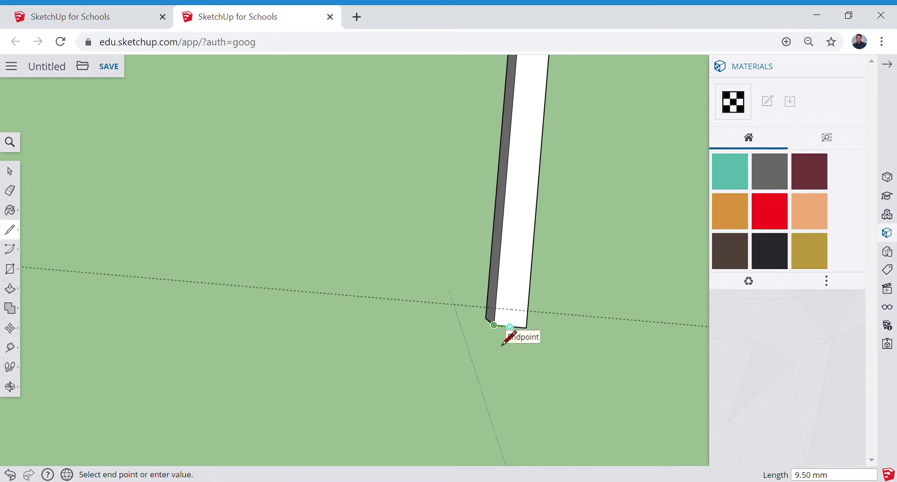
type("6")
key("Return")
left_click(501, 345)
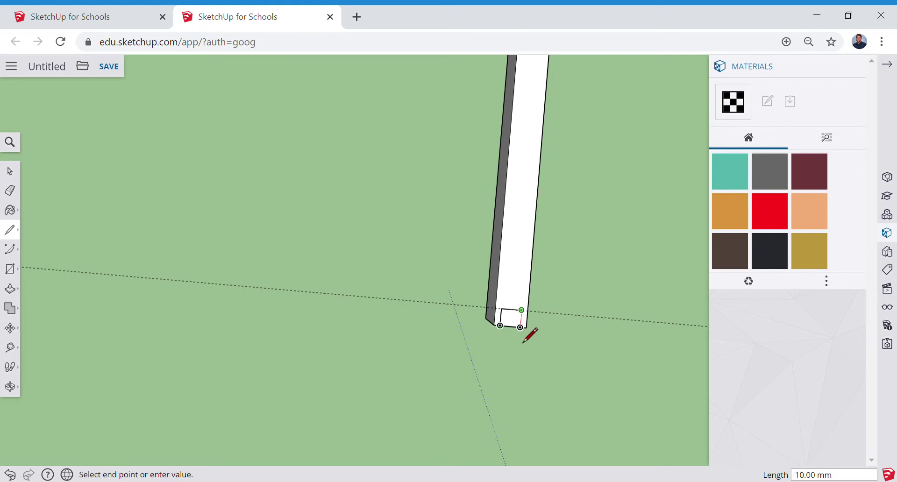
left_click(524, 344)
- Close the two corner rectangles at the opposite end with 3.5 mm lines along the guide to the rail's long edges
left_click(524, 333)
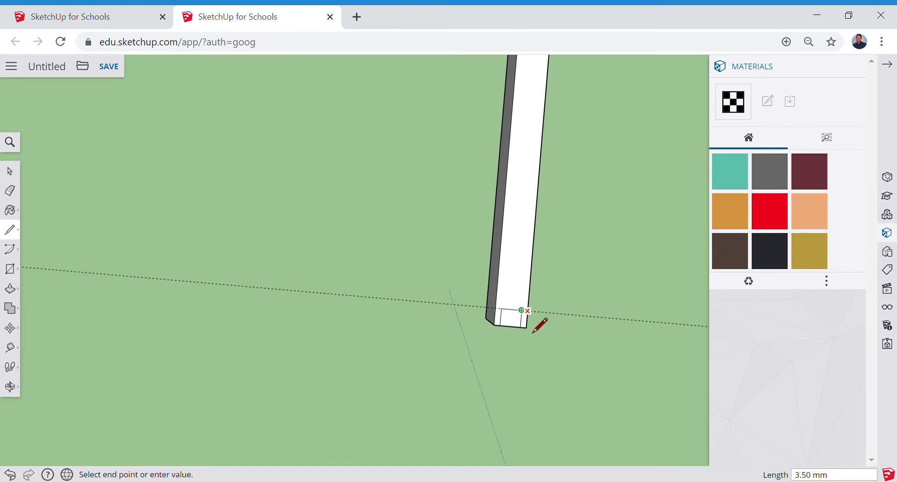
left_click(527, 328)
left_click(502, 330)
left_click(499, 330)
- Cut away both corner rectangles at the opposite end through the rail's full 90 mm height to form the second tenon
scroll(510, 326, "up", 5)
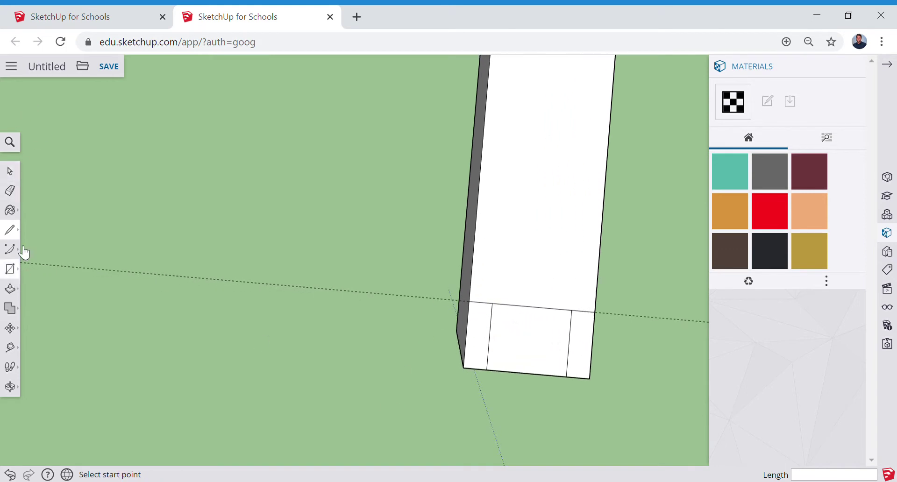
left_click(10, 288)
left_click(488, 343)
middle_click_drag(497, 360, 516, 124)
middle_click_drag(520, 414, 507, 84)
scroll(507, 89, "down", 2)
scroll(507, 89, "down", 1)
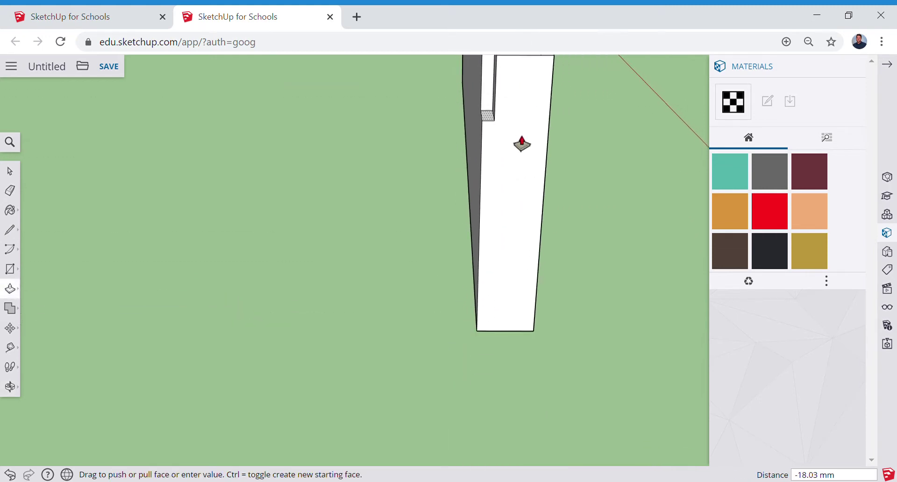
left_click(514, 347)
middle_click_drag(617, 210, 498, 176)
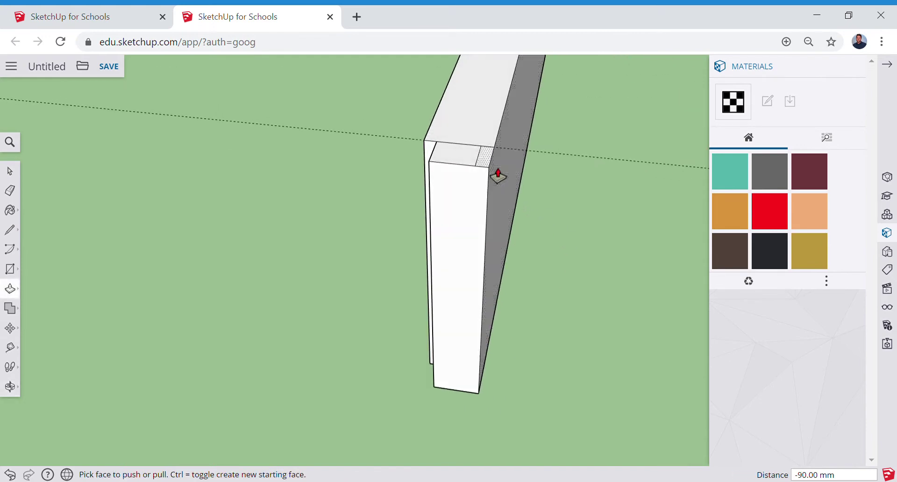
left_click(494, 168)
- Delete the two construction guides at the rail's ends
middle_click_drag(582, 351, 590, 242)
middle_click_drag(472, 240, 380, 265)
scroll(380, 265, "down", 3)
middle_click_drag(458, 280, 337, 298)
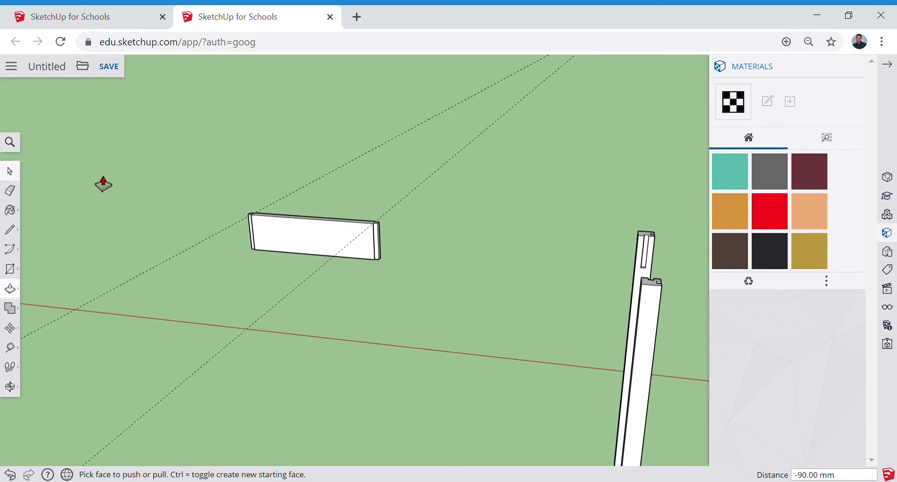
key("space")
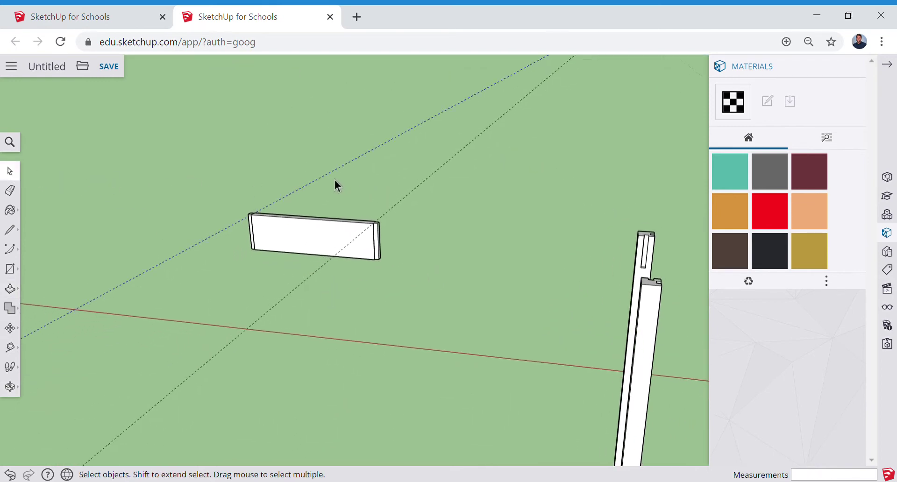
left_click(335, 177)
key("Delete")
- Turn the whole rail into a component named Rail, with no gluing
left_click_drag(220, 192, 436, 291)
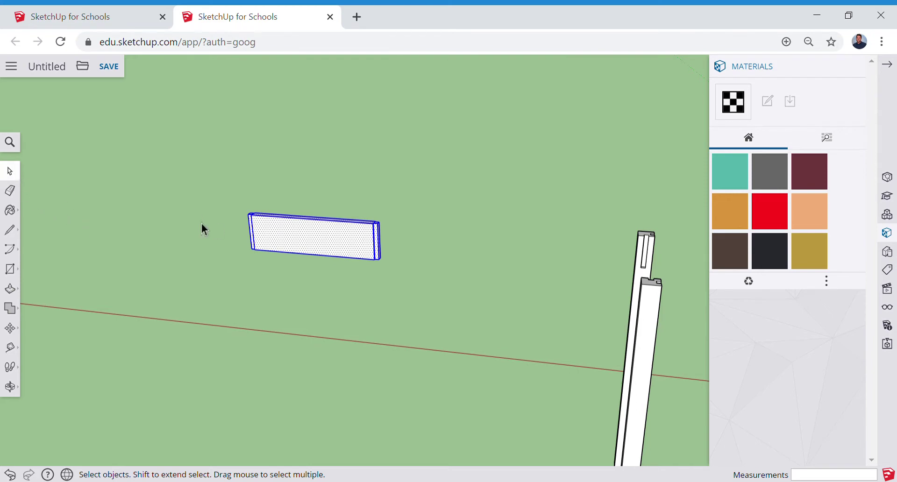
right_click(319, 235)
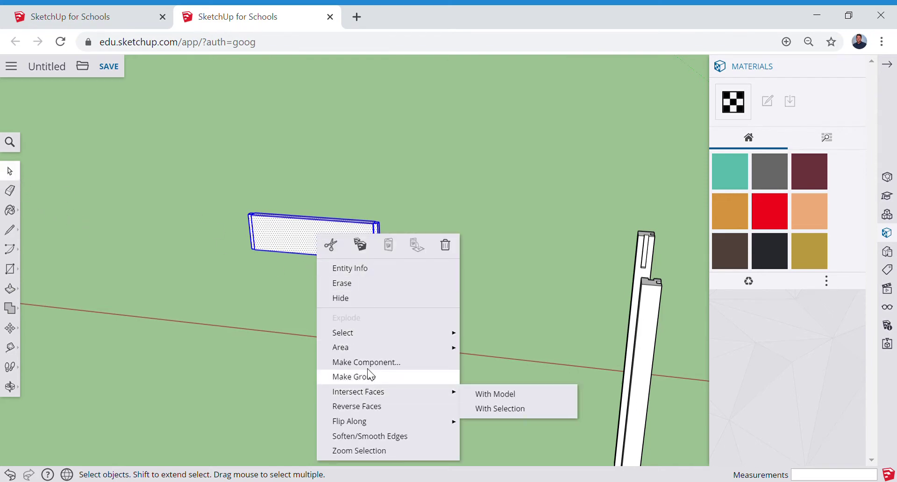
left_click(369, 363)
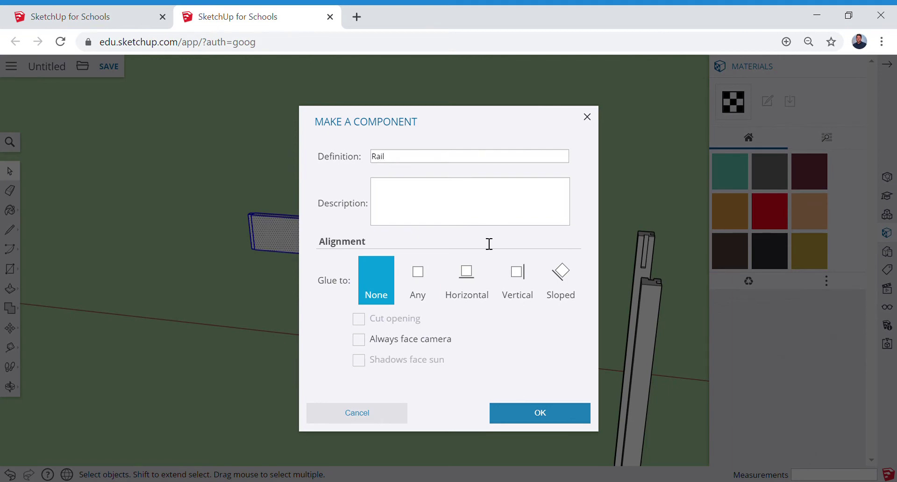
left_click(496, 413)
middle_click_drag(487, 416, 610, 365)
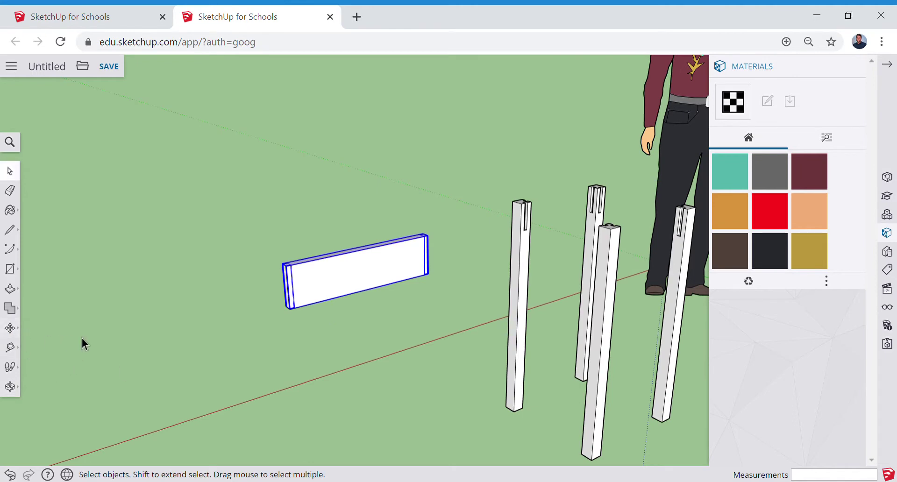
- Move the rail by its tenon's top corner into the facing slots of two legs, flush with their tops
key("m")
middle_click_drag(498, 273, 573, 333)
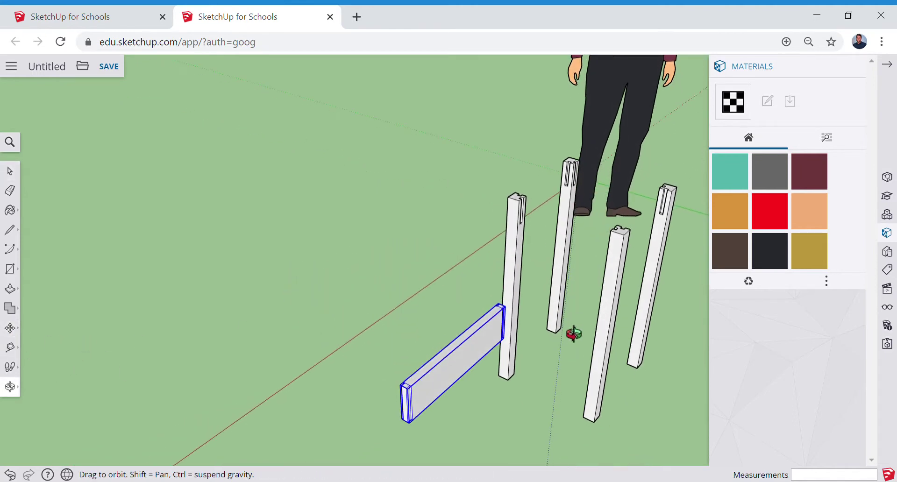
scroll(531, 320, "up", 6)
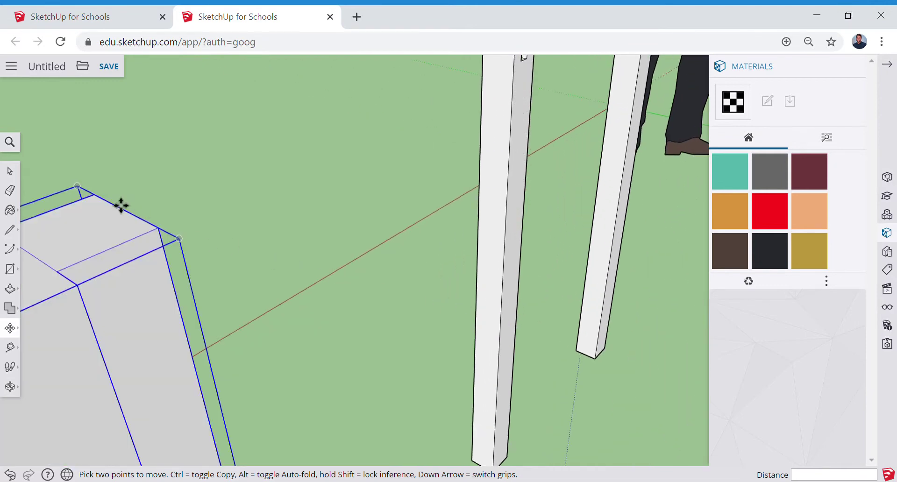
left_click(102, 207)
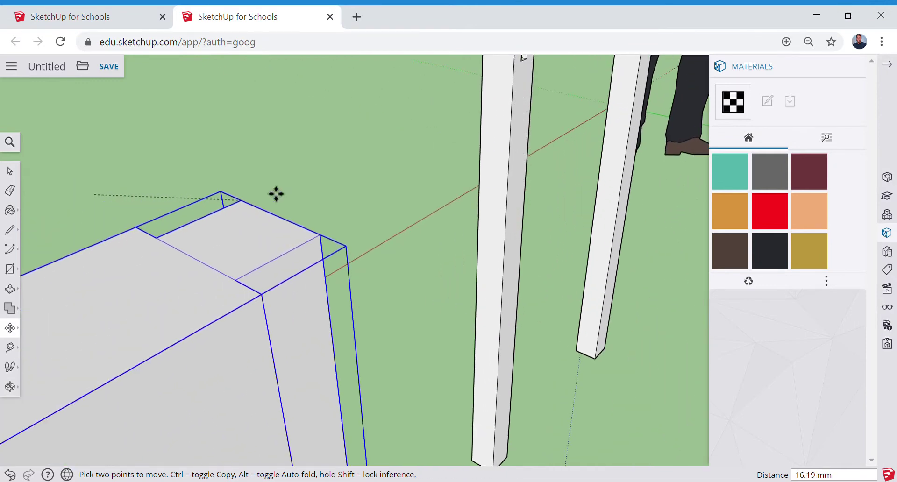
scroll(280, 189, "down", 8)
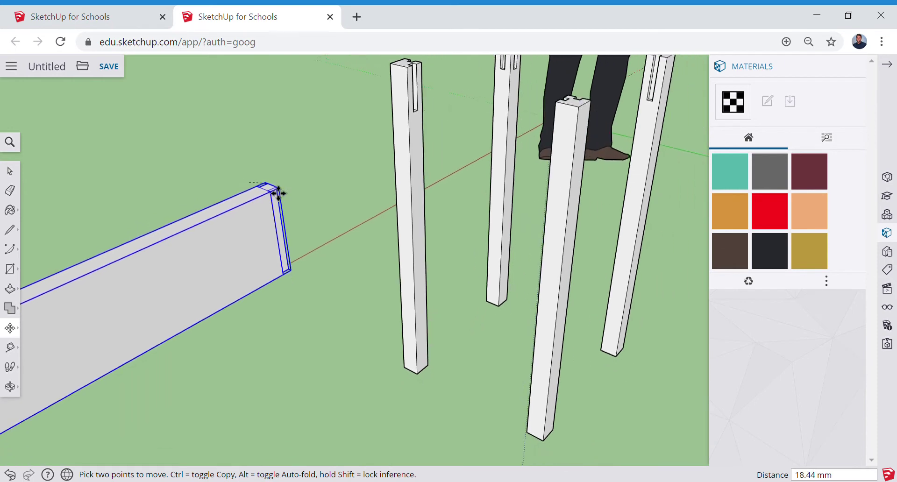
middle_click_drag(420, 100, 421, 216)
middle_click_drag(415, 94, 418, 112)
scroll(422, 112, "up", 6)
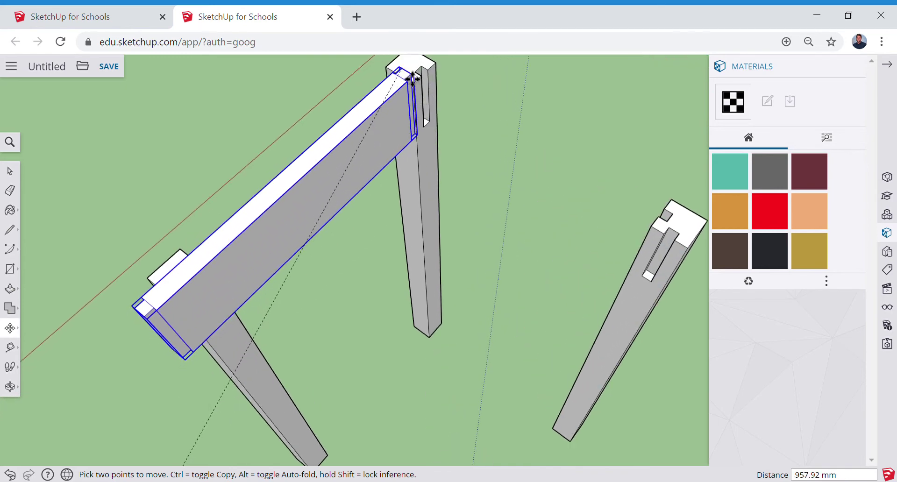
middle_click_drag(411, 83, 351, 252)
mouse_move(447, 300)
middle_mouse_down()
mouse_move(575, 192)
mouse_move(635, 179)
mouse_move(448, 290)
mouse_move(446, 302)
middle_mouse_up()
middle_click_drag(497, 324, 334, 166)
- Copy the fitted rail to a free spot about 134 mm away, outside the legs
scroll(335, 167, "down", 1)
scroll(335, 167, "down", 5)
middle_click_drag(411, 216, 463, 215)
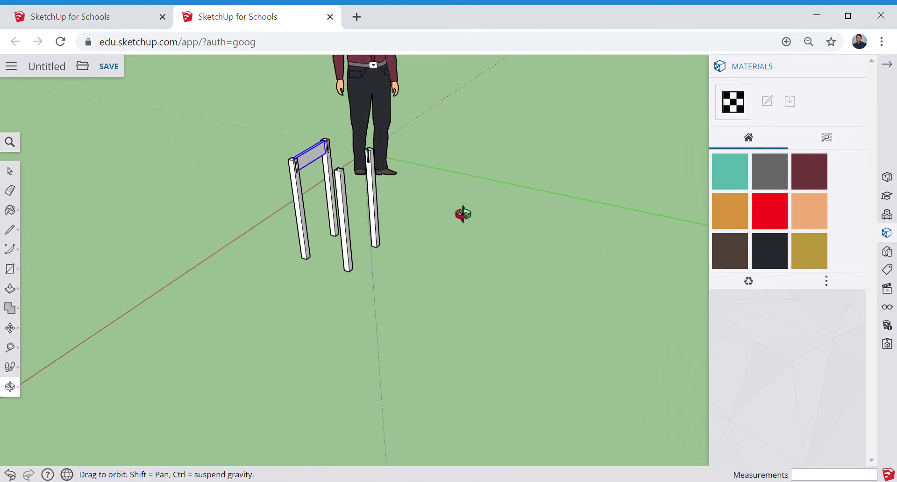
scroll(328, 186, "up", 2)
scroll(329, 187, "up", 2)
middle_click_drag(330, 189, 372, 198)
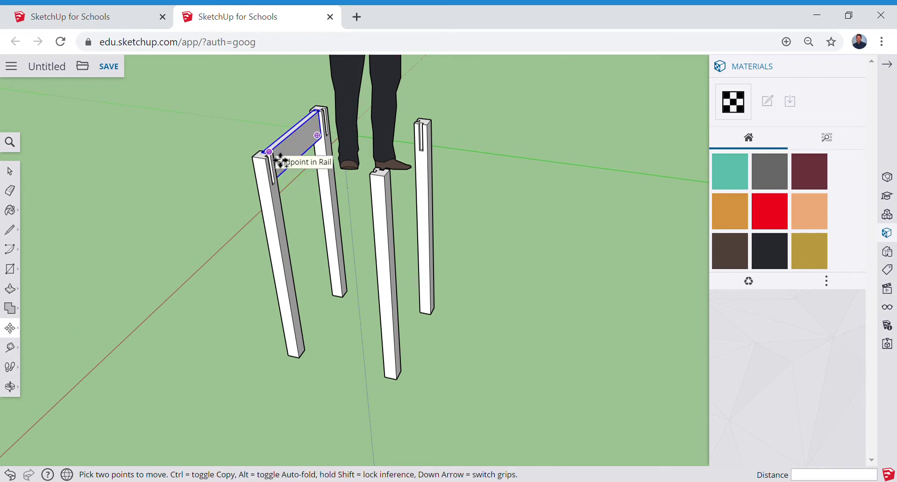
scroll(281, 161, "up", 5)
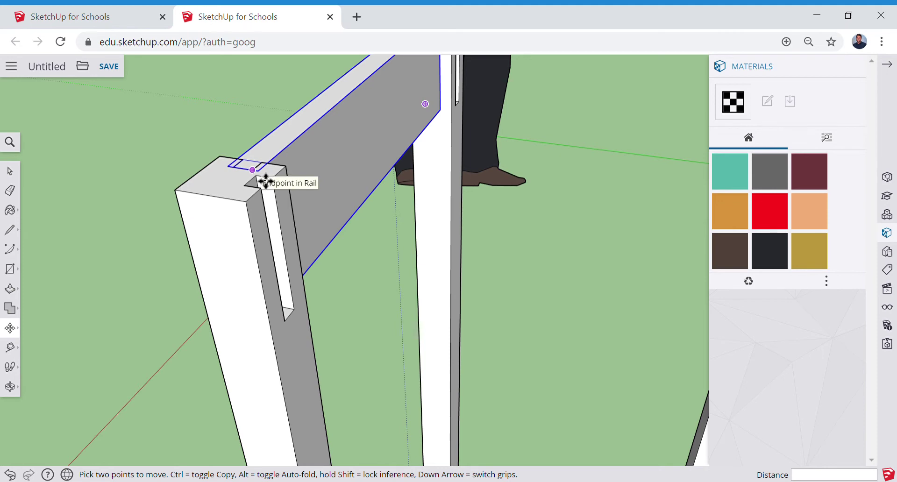
left_click(264, 181)
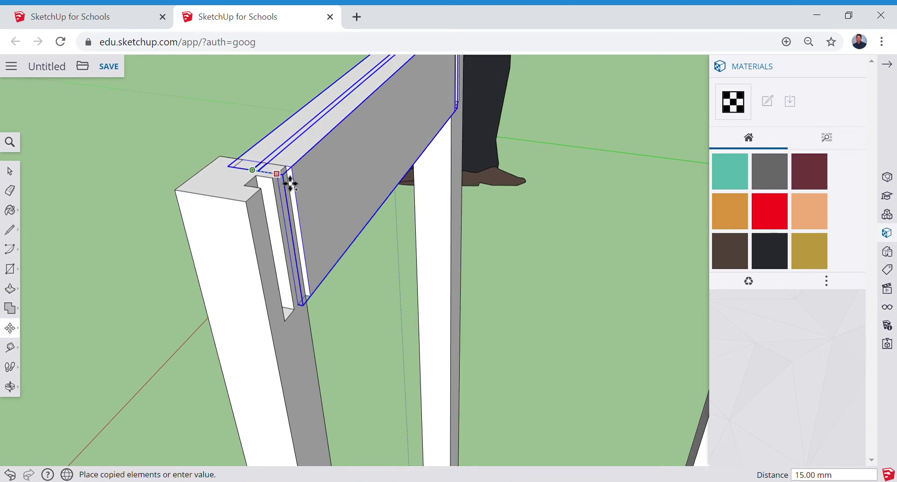
left_click(65, 147)
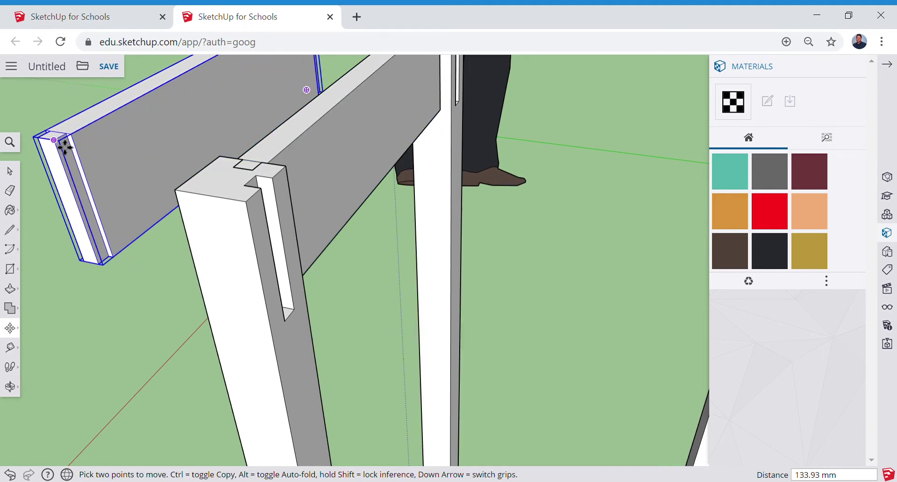
- Copy the loose rail by its tenon's top corner into the facing slots of the two opposite legs
middle_click_drag(186, 265, 363, 274)
scroll(364, 275, "down", 5)
key("q")
key("m")
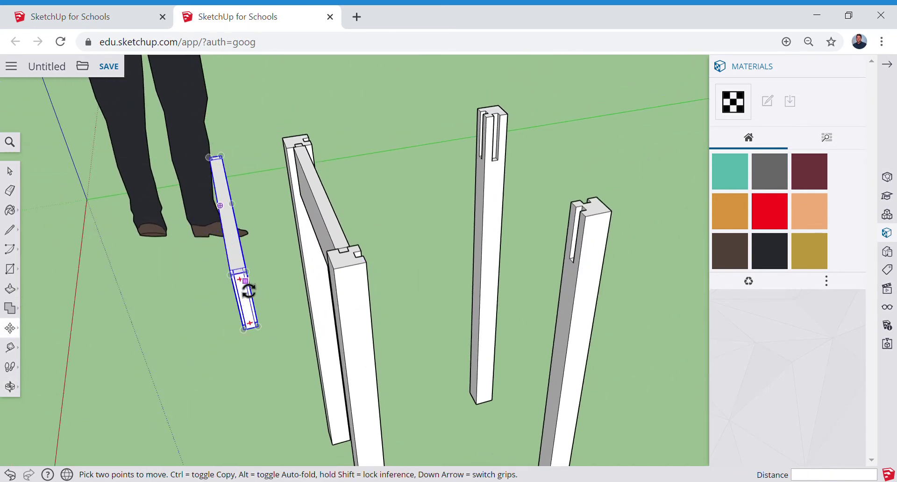
scroll(267, 286, "up", 5)
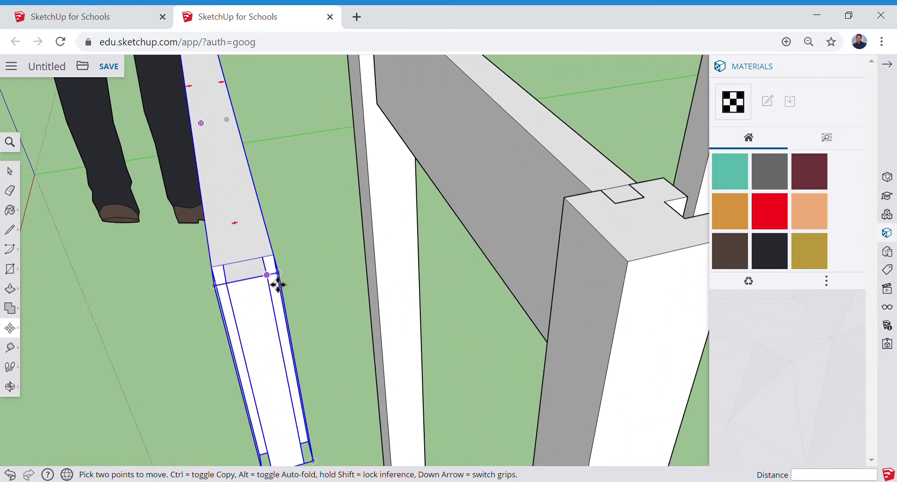
key("ctrl")
left_click(278, 284)
scroll(484, 204, "down", 5)
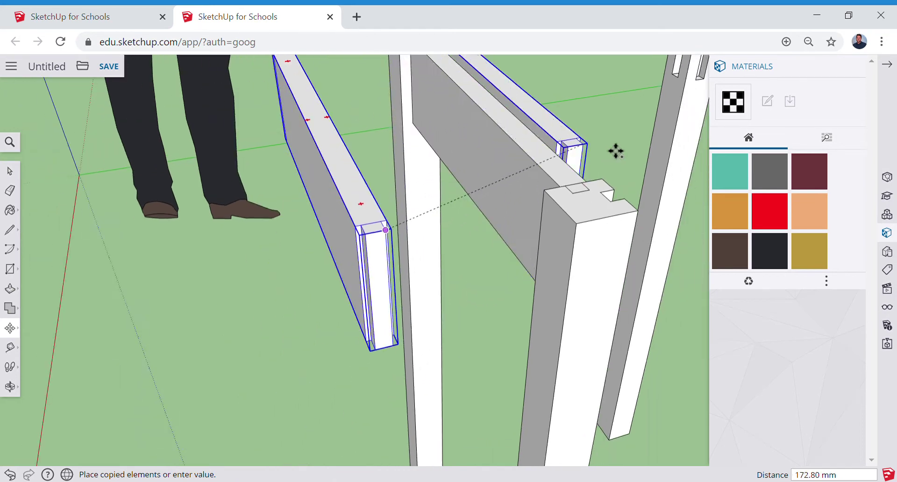
middle_click_drag(663, 154, 439, 266)
scroll(456, 277, "up", 6)
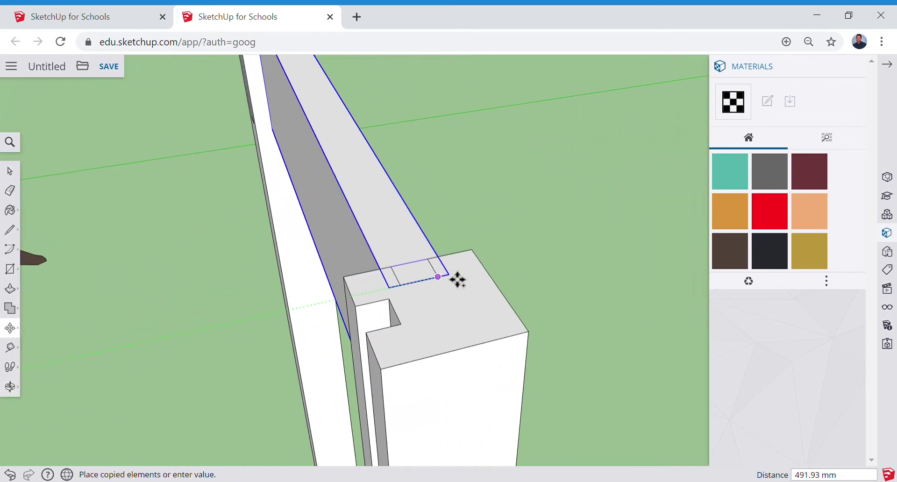
left_click(450, 290)
scroll(360, 308, "down", 5)
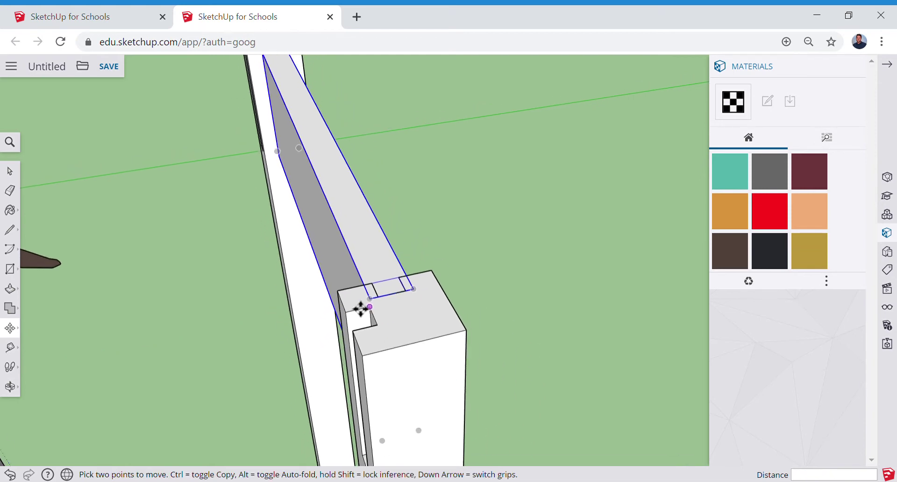
- Copy the rail fitted between the far pair of legs to a free spot about 276 mm away, outside the legs
scroll(244, 321, "down", 8)
middle_click_drag(174, 346, 236, 343)
left_click(10, 171)
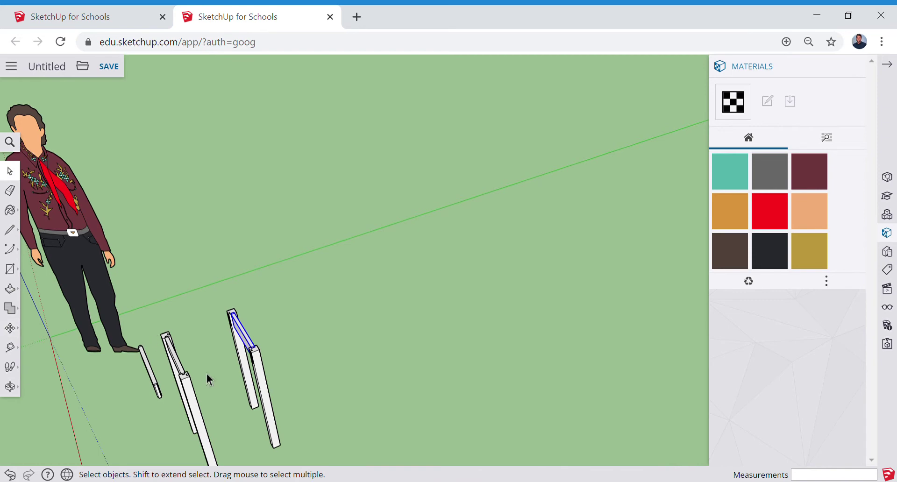
middle_click_drag(207, 388, 285, 295)
scroll(299, 276, "up", 2)
scroll(298, 276, "up", 3)
middle_click_drag(342, 239, 284, 276)
key("m")
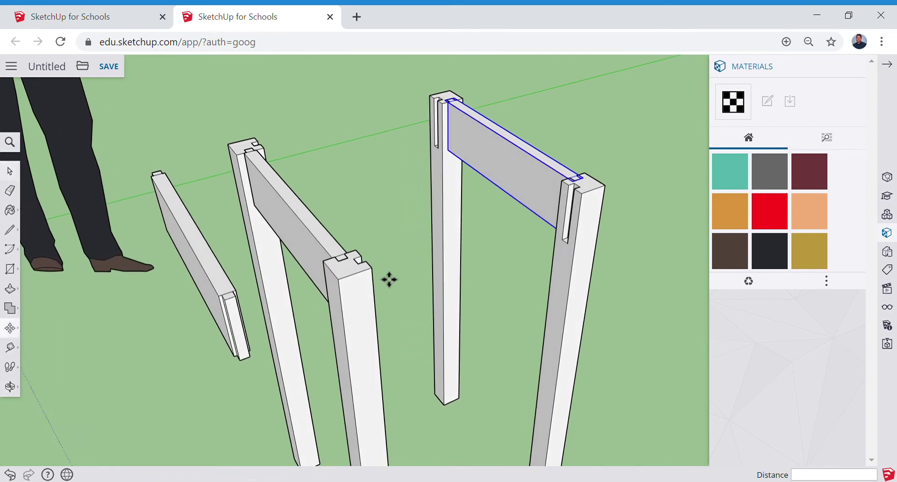
left_click(250, 296)
key("ctrl")
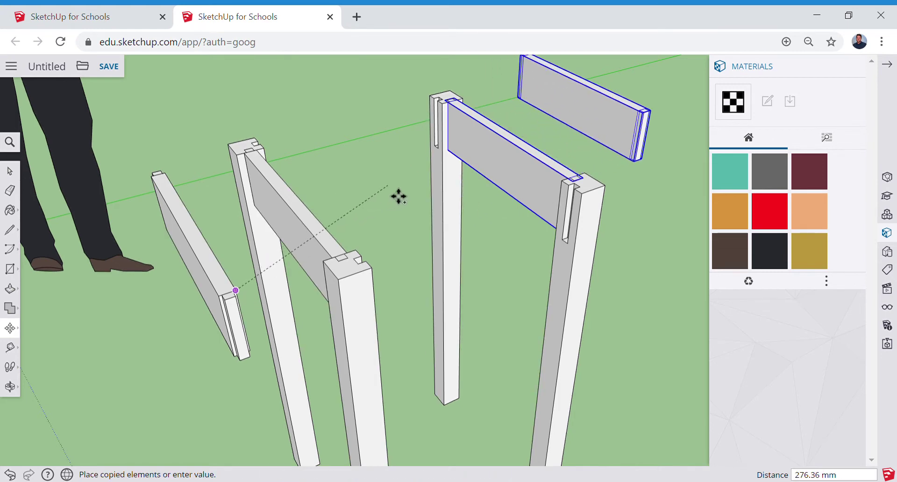
left_click(399, 196)
- Rotate the new rail copy 90 degrees in the horizontal plane about the midpoint of its top edge
middle_click_drag(497, 237, 557, 357)
scroll(557, 356, "down", 2)
scroll(591, 346, "down", 2)
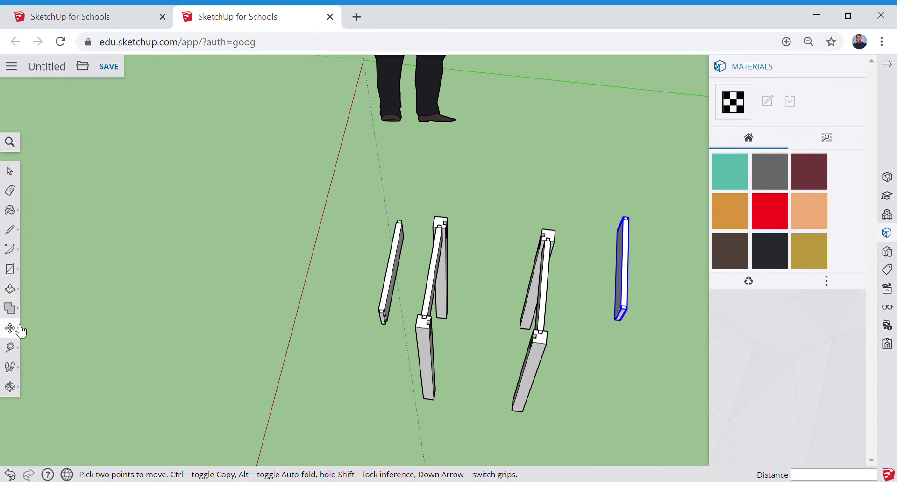
mouse_move(21, 331)
left_click(51, 332)
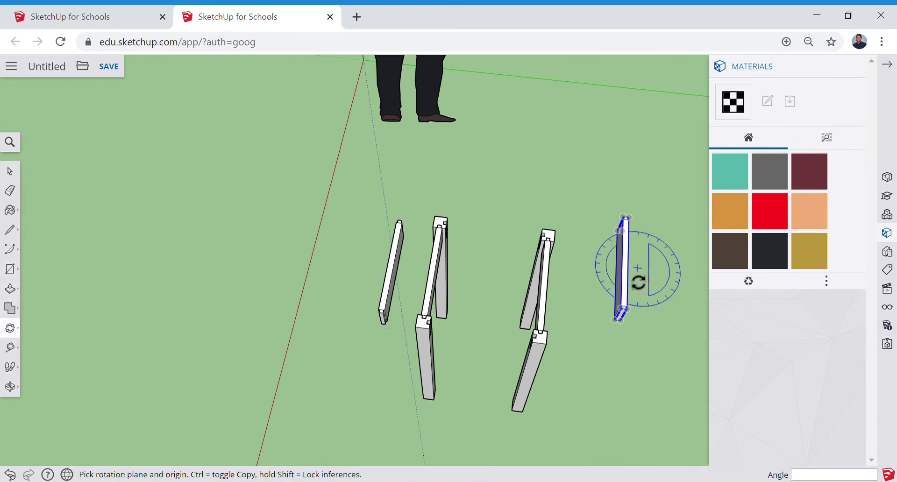
left_click(637, 334)
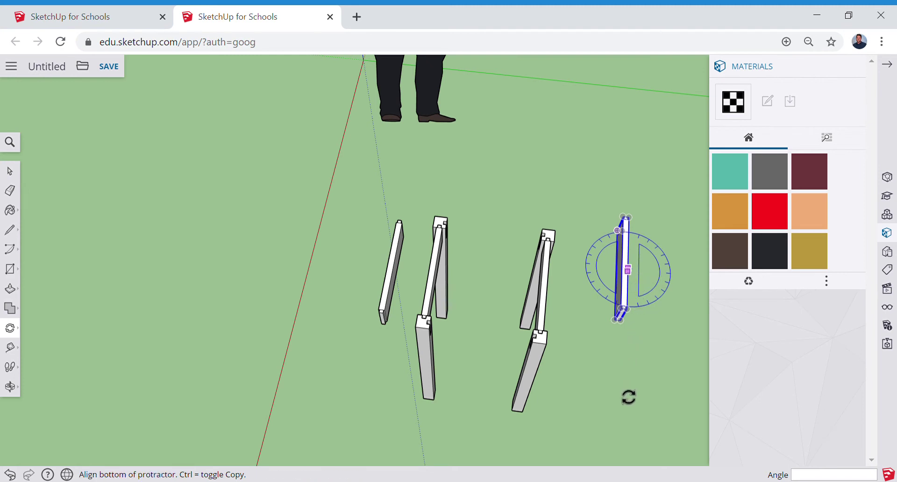
left_click(576, 385)
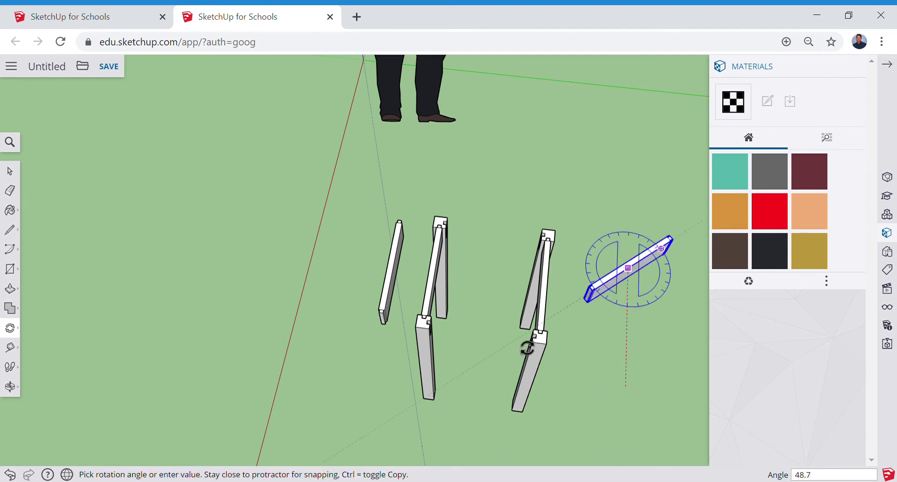
left_click(450, 255)
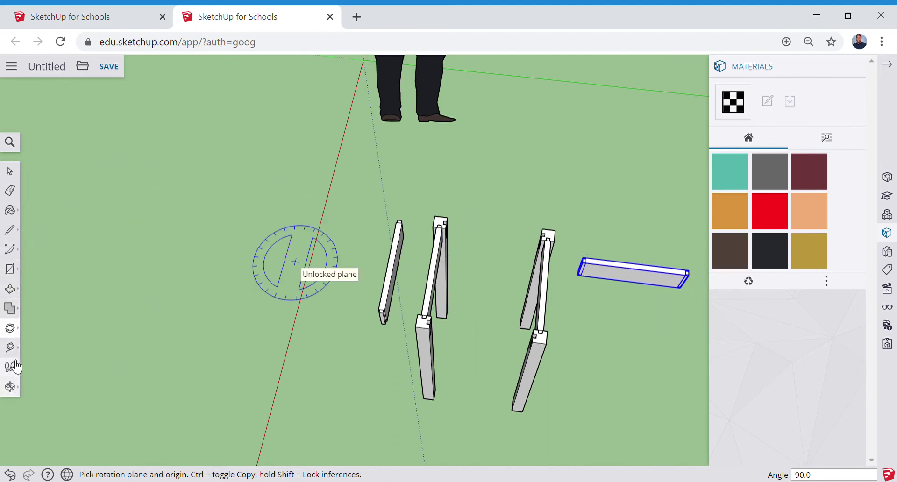
- Move the rotated rail by its tenon's top corner into the slots that link the two leg pairs at the back, flush with their tops
key("m")
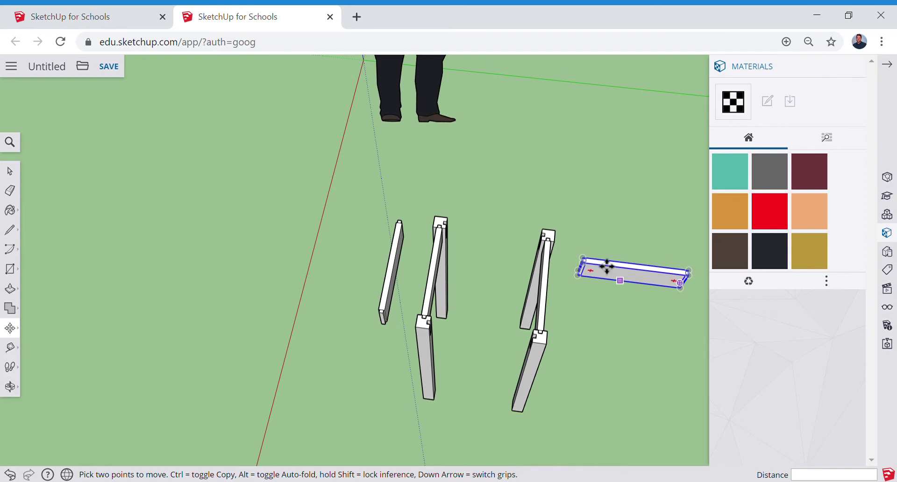
scroll(600, 269, "up", 5)
scroll(599, 269, "up", 2)
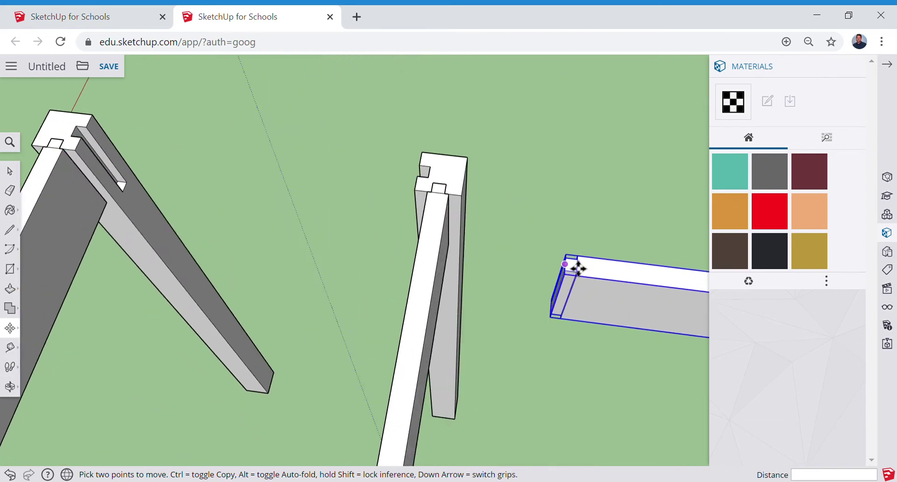
scroll(580, 269, "up", 3)
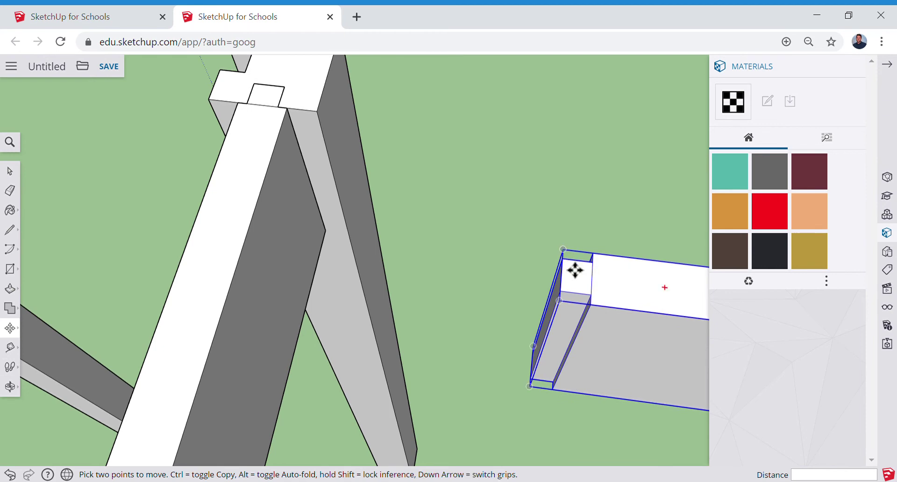
left_click(575, 270)
scroll(187, 182, "down", 6)
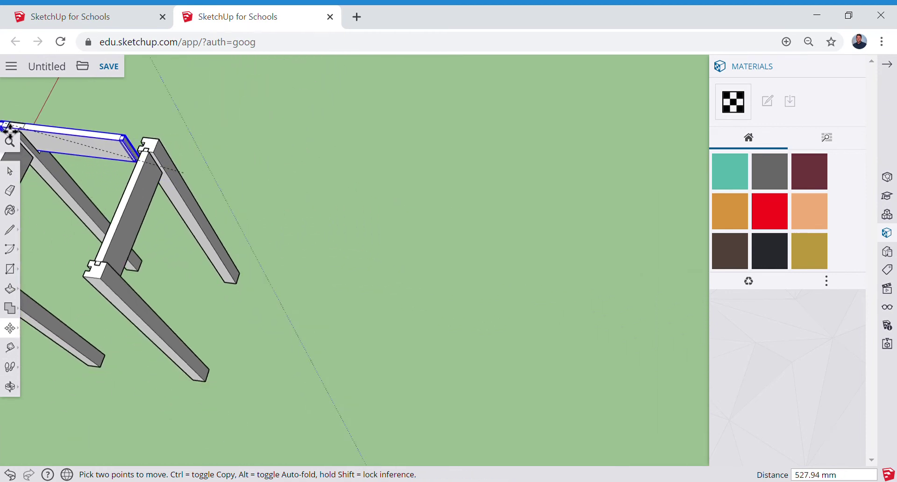
scroll(11, 133, "up", 6)
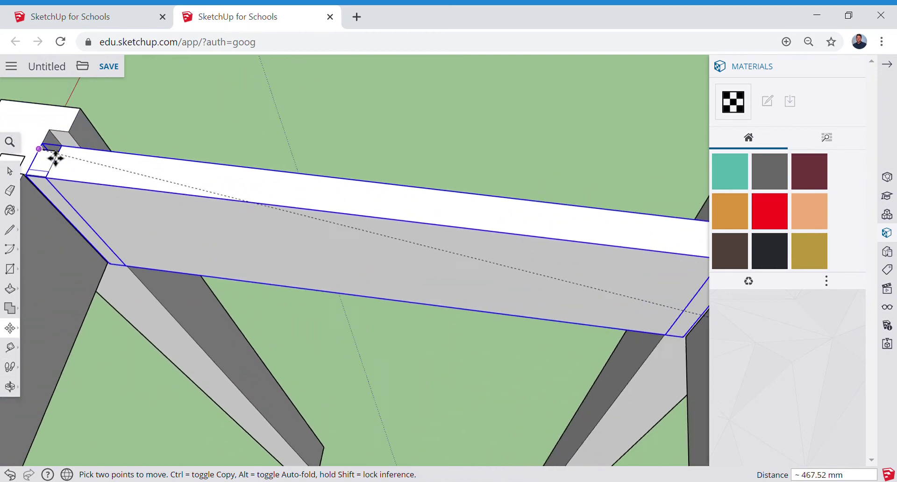
scroll(56, 150, "up", 2)
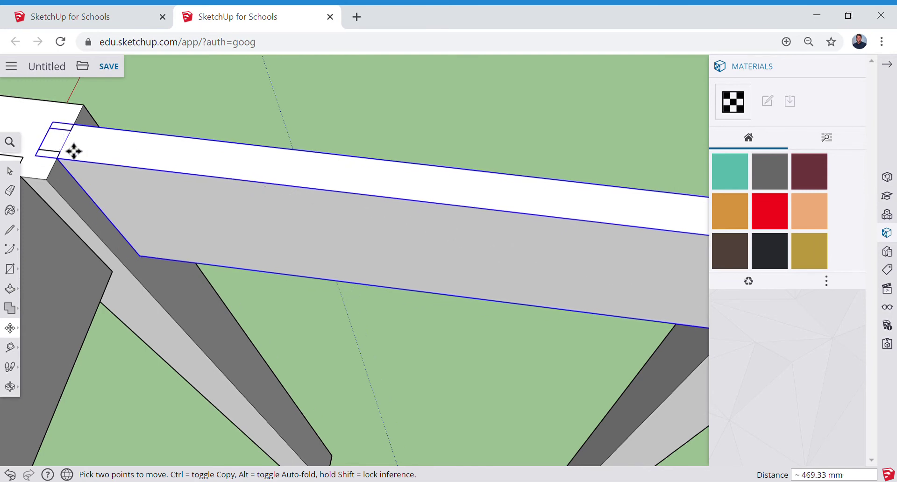
scroll(239, 170, "down", 10)
middle_click_drag(341, 318, 461, 202)
middle_click_drag(337, 346, 228, 276)
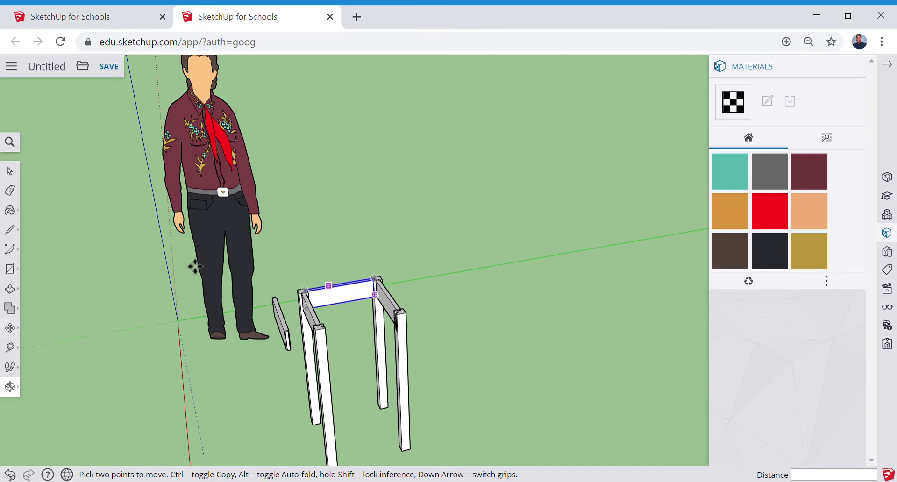
- Try to rotate the selected back rail about the loose rail's midpoint, and undo that rotation, keeping the back rail in its slots
left_click(16, 178)
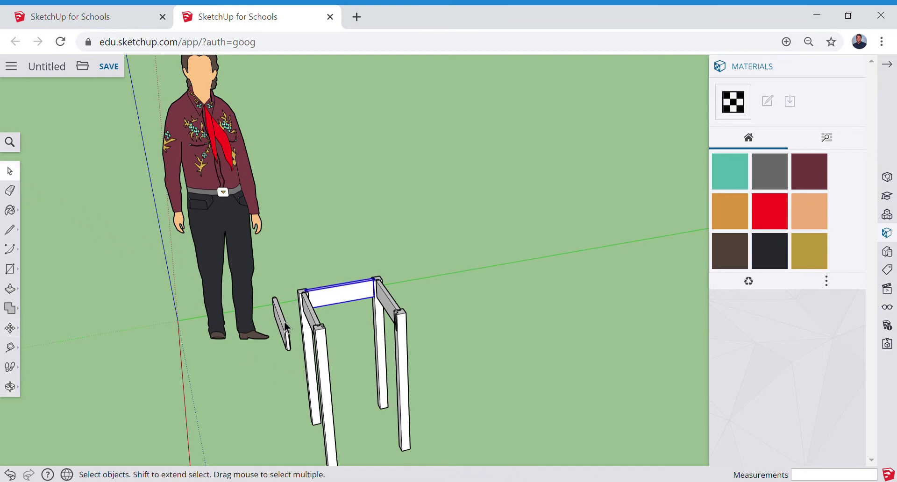
left_click(11, 329)
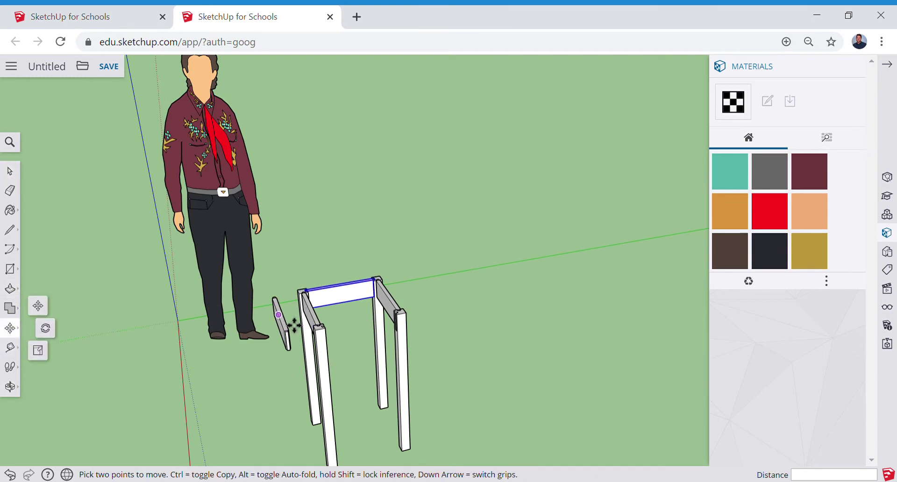
left_click(45, 328)
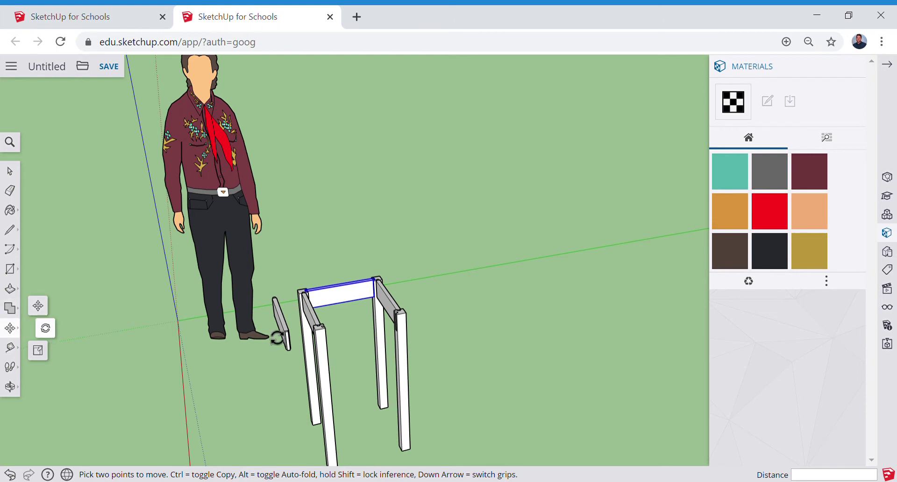
left_click(282, 312)
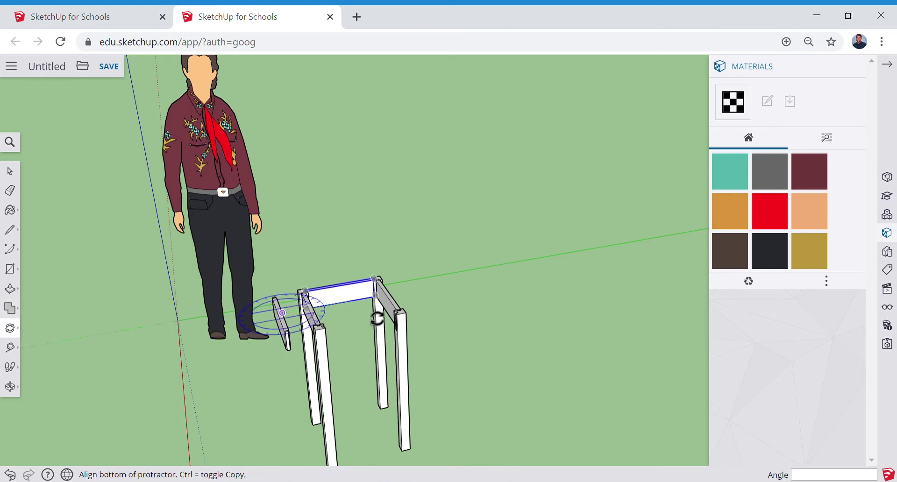
left_click(450, 313)
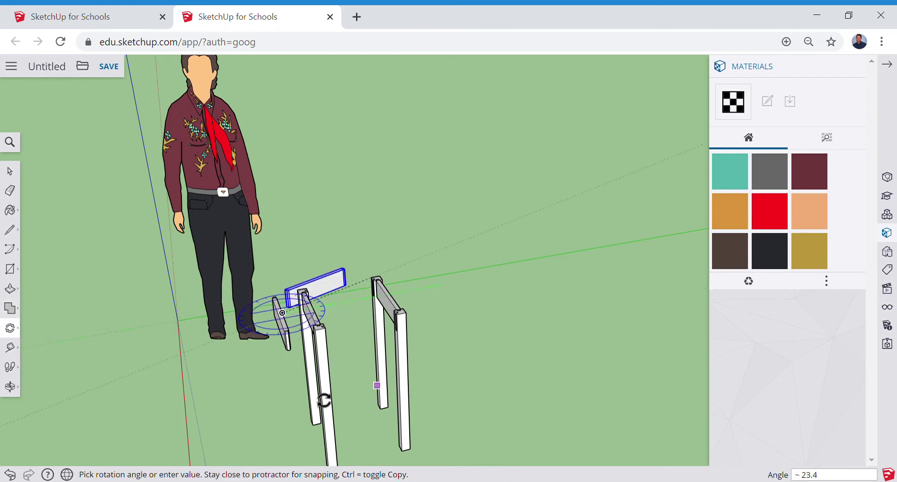
left_click(282, 402)
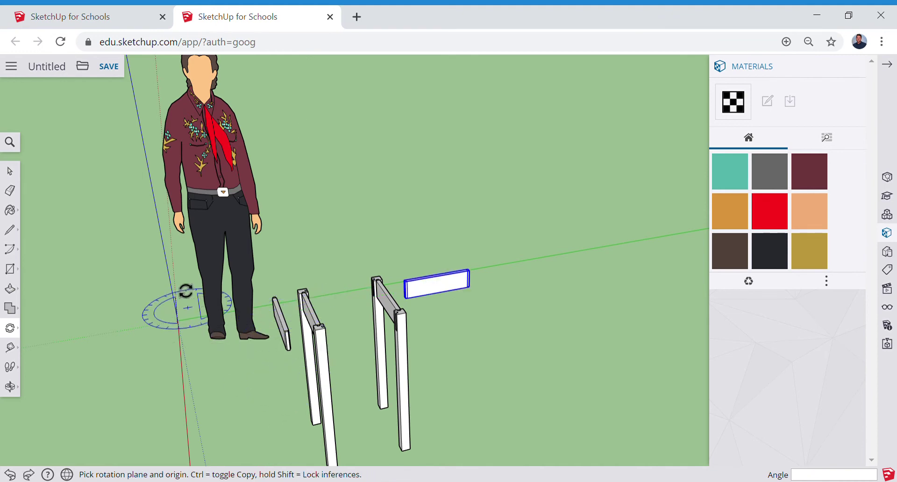
key("ctrl+z")
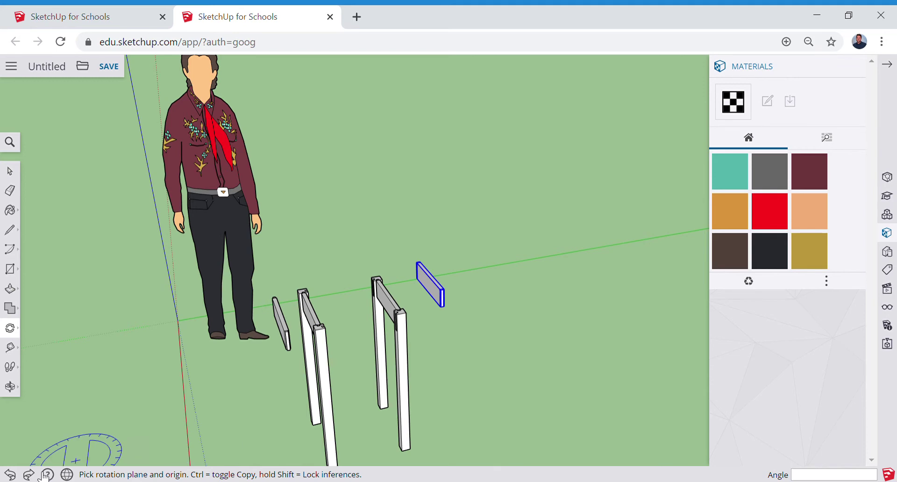
left_click(30, 475)
left_click(29, 476)
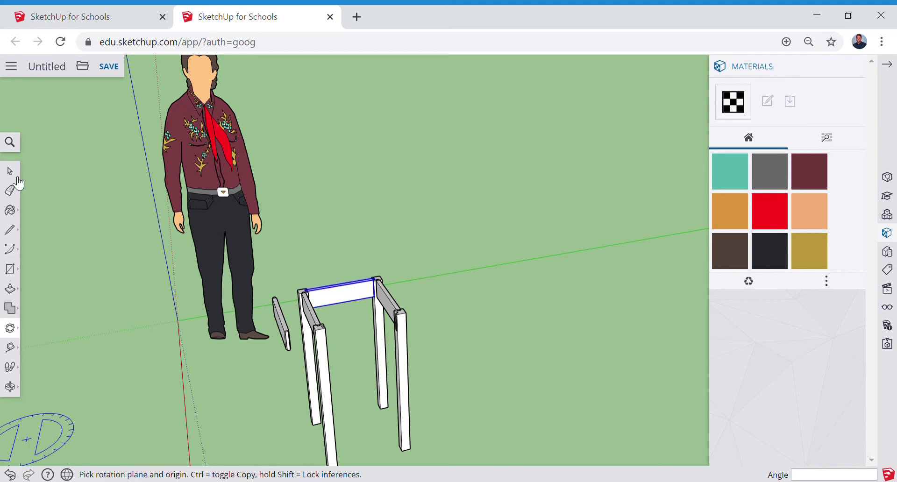
- Clear the selection and rotate the loose rail 90 degrees in the horizontal plane about the midpoint of its top edge
key("space")
left_click(106, 245)
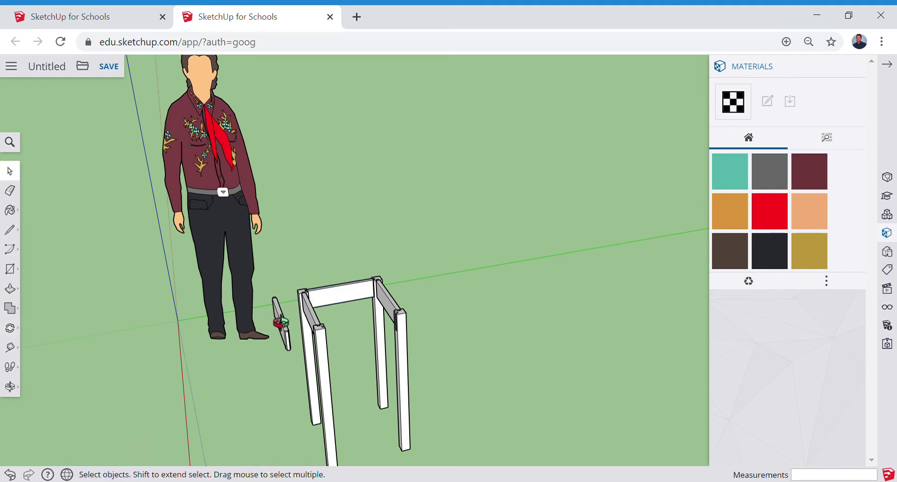
middle_click_drag(280, 322, 275, 306)
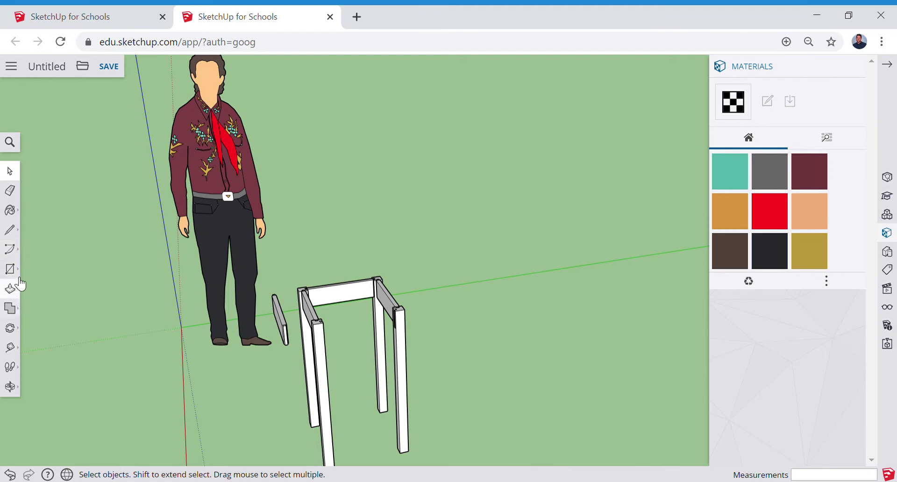
left_click(10, 328)
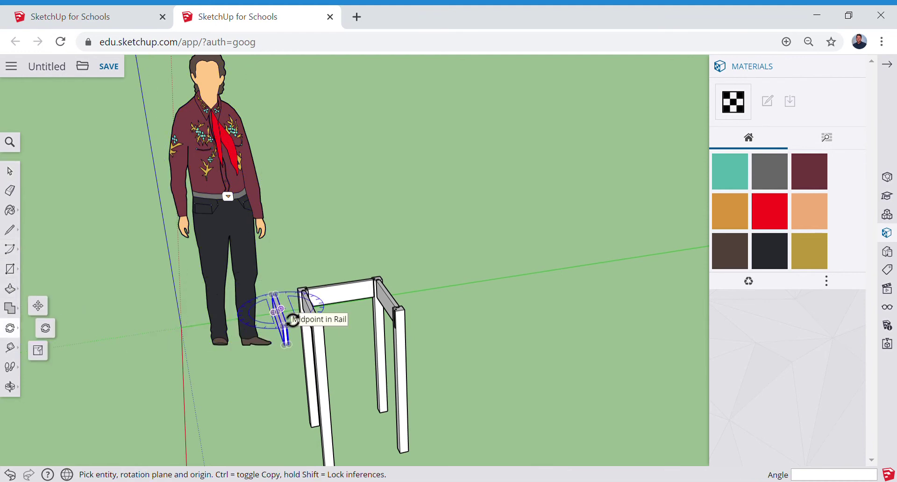
left_click(293, 320)
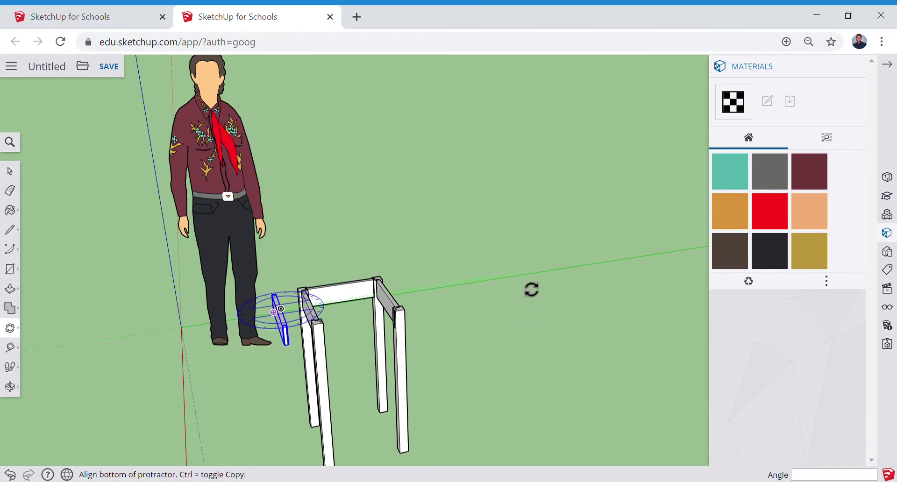
left_click(495, 298)
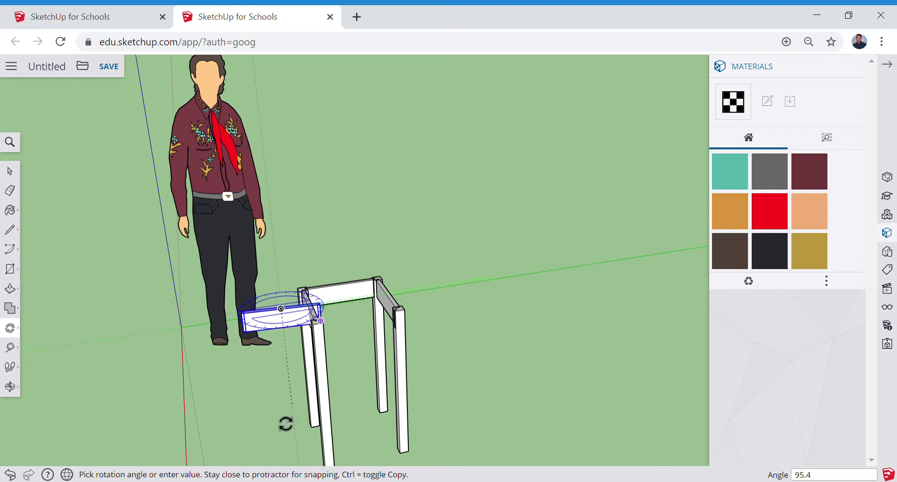
left_click(315, 417)
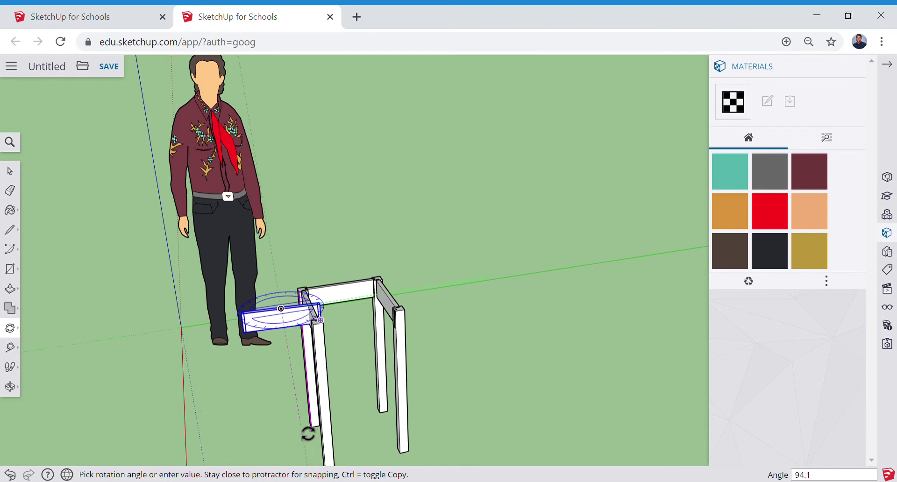
key("Return")
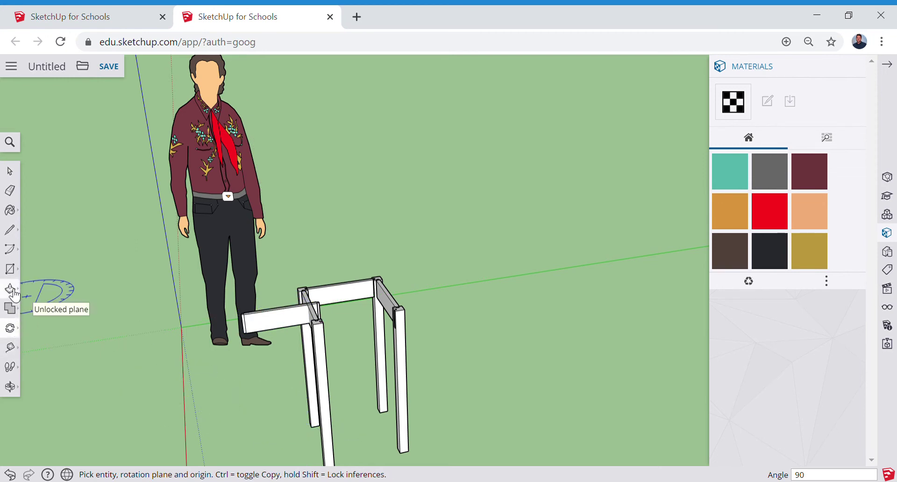
- Move the rotated loose rail by its tenon's top corner into the remaining slots of the two front legs, flush with their tops
key("m")
scroll(326, 315, "up", 2)
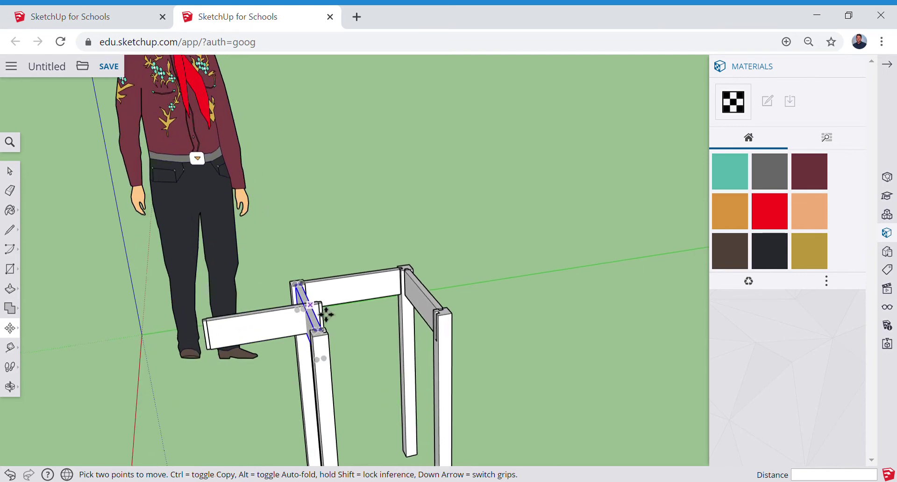
scroll(326, 316, "up", 3)
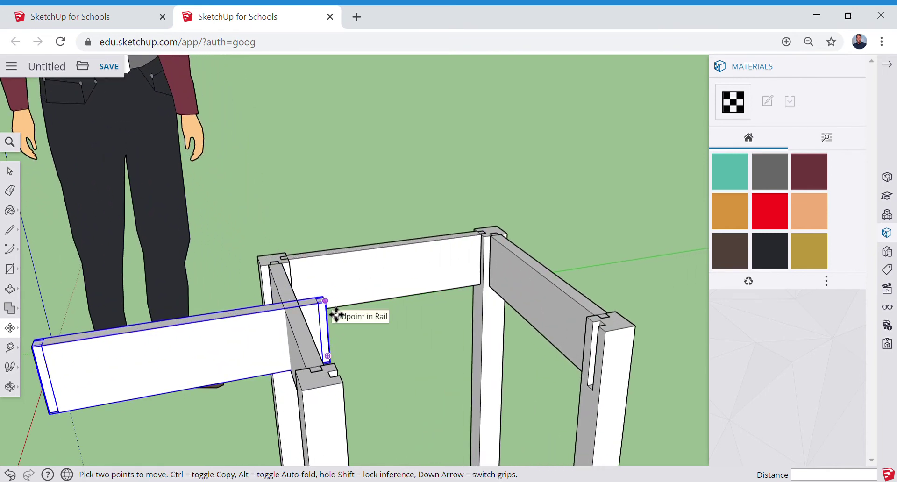
left_click(336, 315)
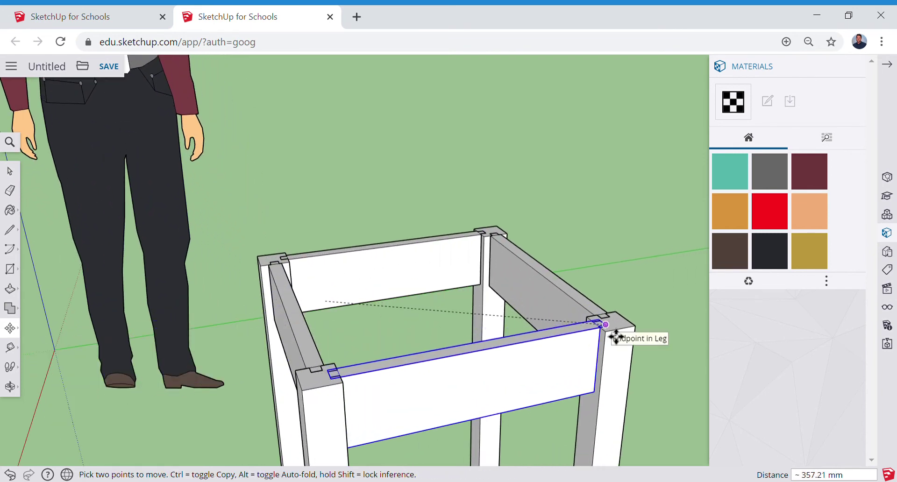
left_click(615, 336)
middle_click_drag(451, 380, 411, 353)
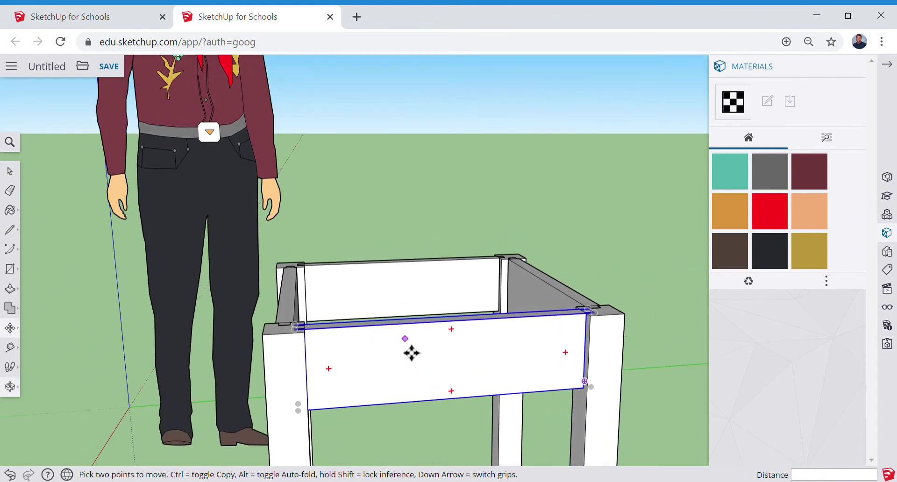
scroll(411, 354, "down", 6)
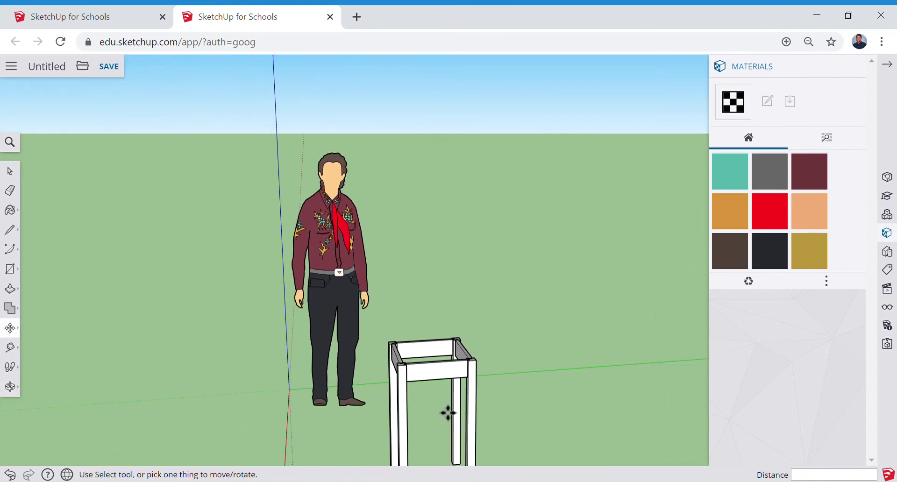
- Examine the assembled frame from several sides to check how the four rails sit in the legs
key("o")
middle_click_drag(458, 352, 577, 393, "shift")
key("m")
scroll(470, 296, "up", 5)
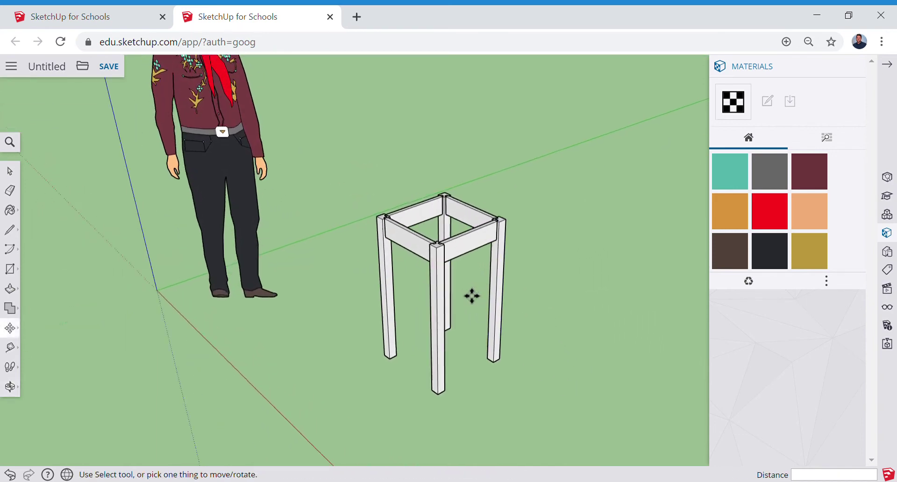
middle_click_drag(470, 296, 514, 311)
scroll(511, 307, "up", 2)
scroll(512, 310, "down", 3)
middle_click_drag(524, 352, 522, 326)
- Draw a 435 x 435 mm square on the ground in the open space beside the frame
middle_click_drag(602, 392, 444, 248)
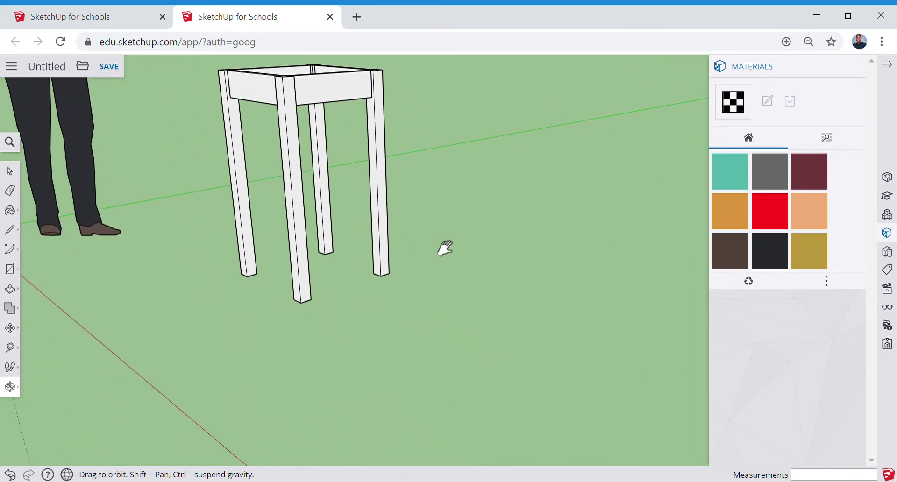
left_click(10, 269)
left_click(447, 327)
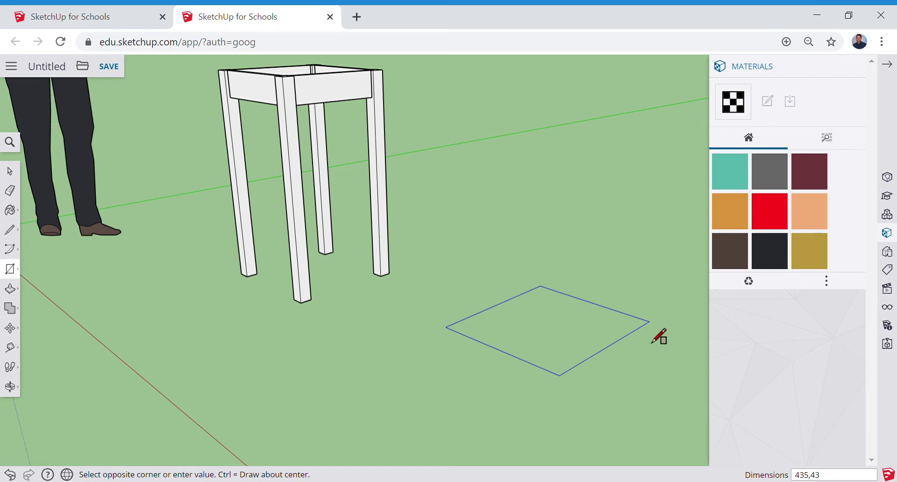
type("5")
key("Return")
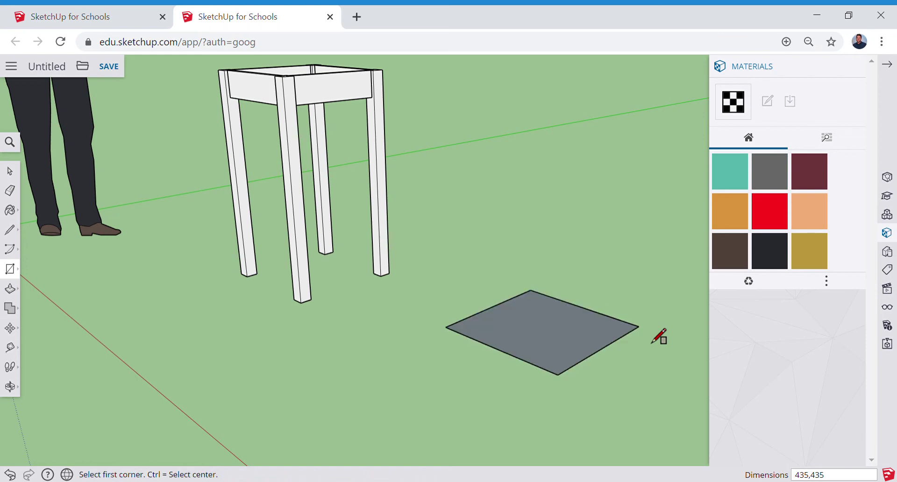
- Extrude the square upward by 19 mm with Push/Pull to form the top panel
left_click(9, 288)
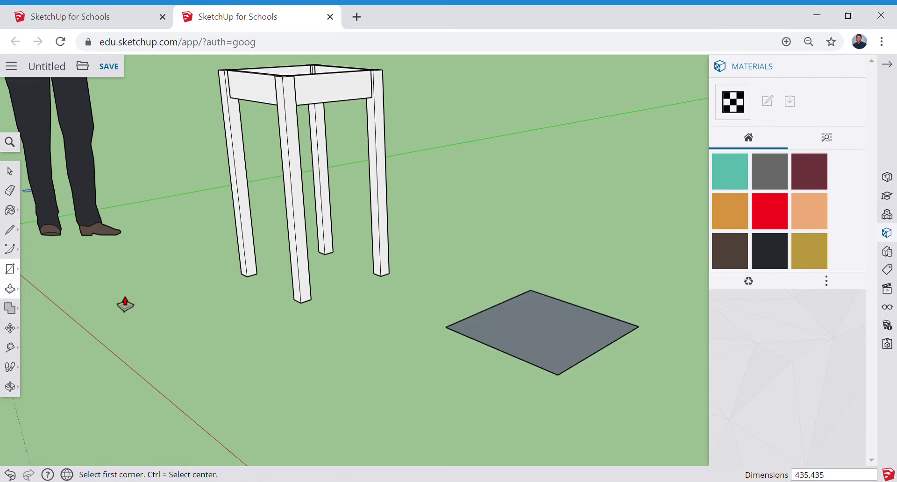
left_click_drag(556, 338, 558, 301)
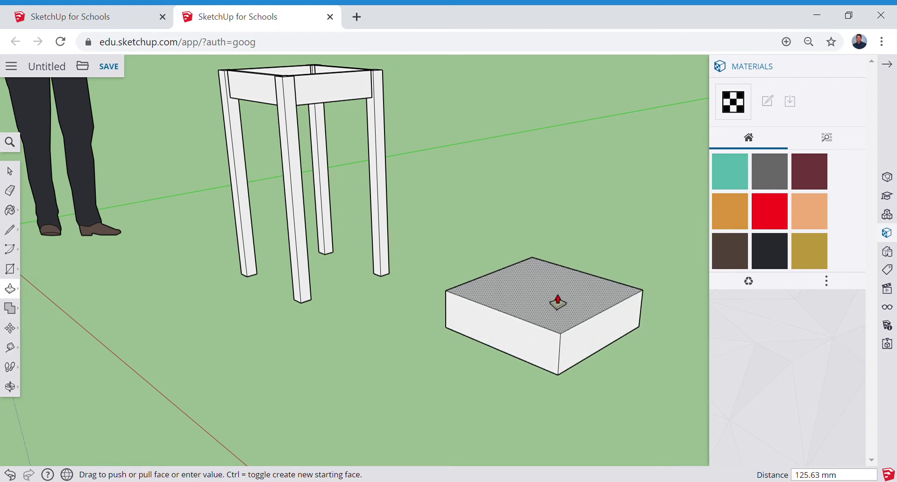
key("Return")
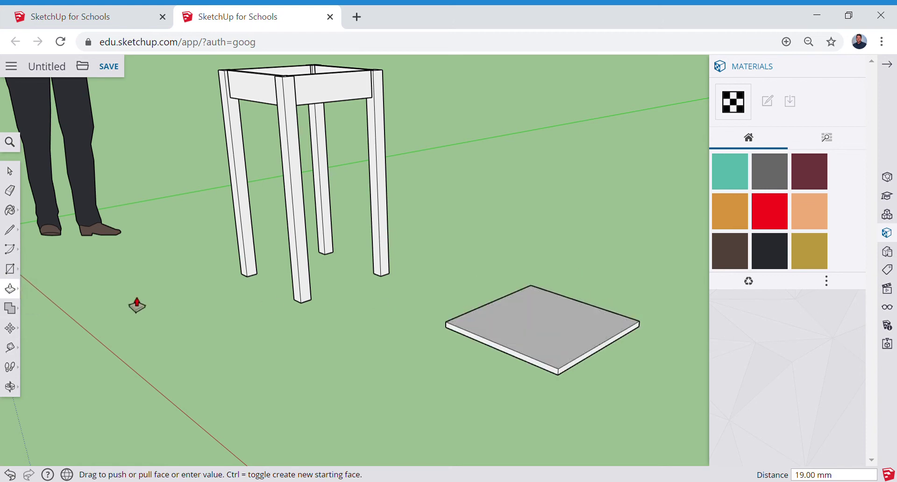
- Draw a diagonal line about 22 mm long across the lower corner of the panel's side face as a bevel profile
middle_click_drag(598, 397, 567, 314)
scroll(585, 298, "up", 5)
mouse_move(530, 348)
middle_mouse_down()
mouse_move(351, 348)
mouse_move(357, 361)
middle_mouse_up()
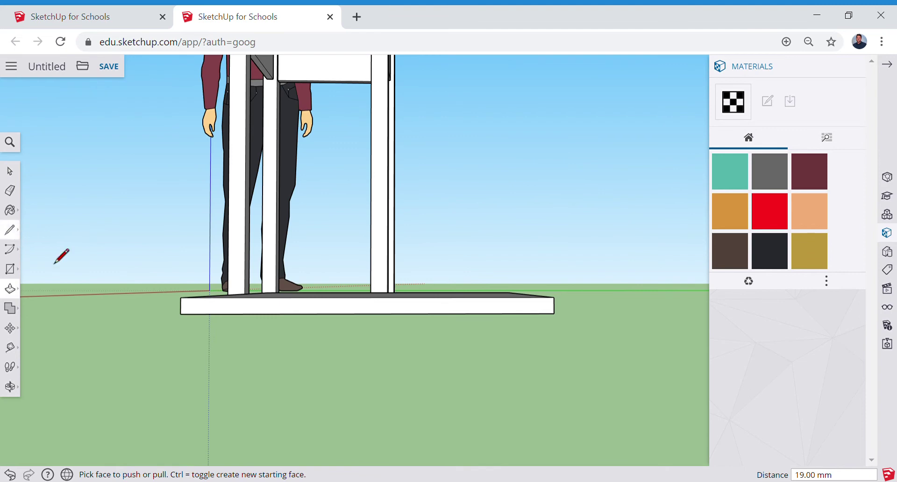
left_click(10, 230)
middle_click_drag(186, 329, 210, 316)
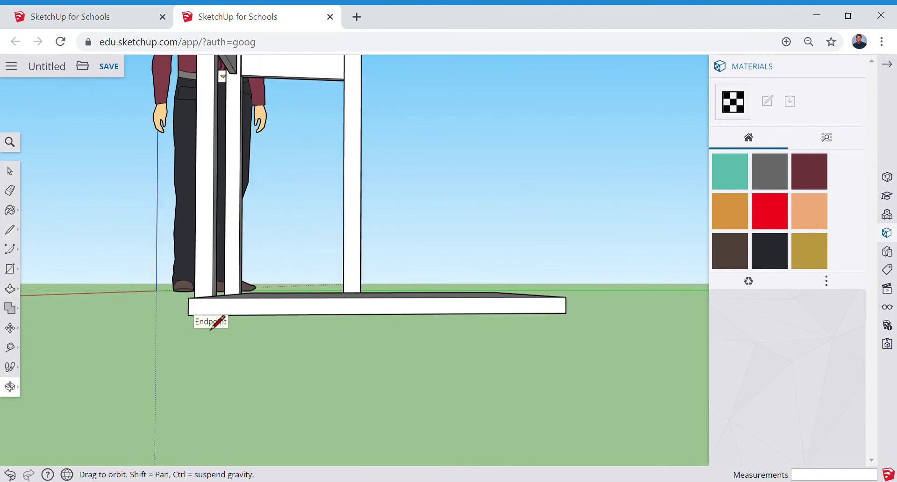
scroll(192, 322, "up", 5)
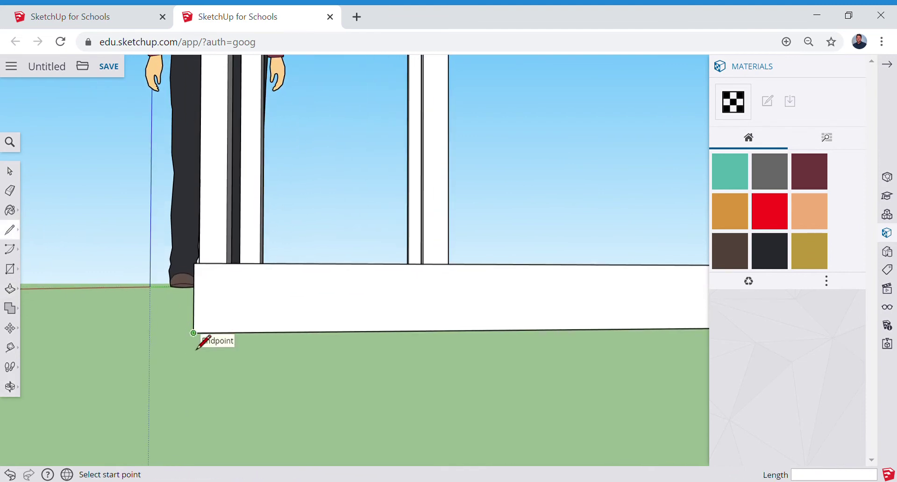
left_click(196, 349)
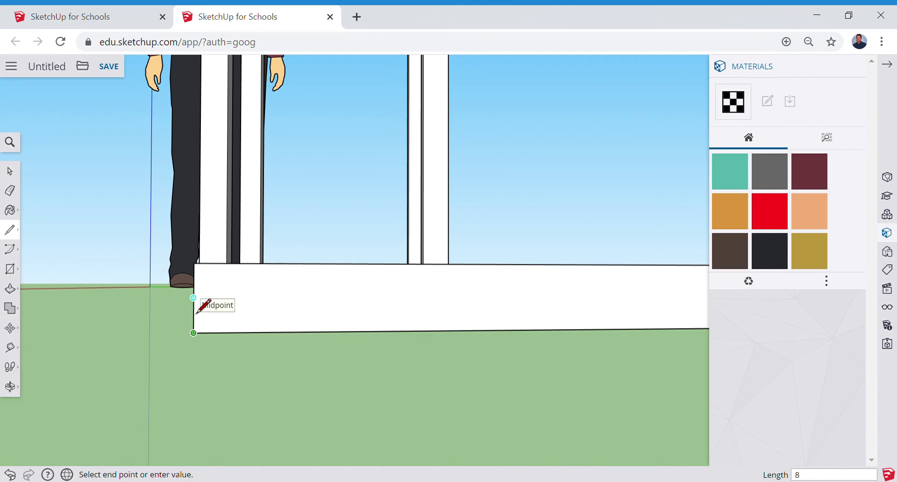
key("Escape")
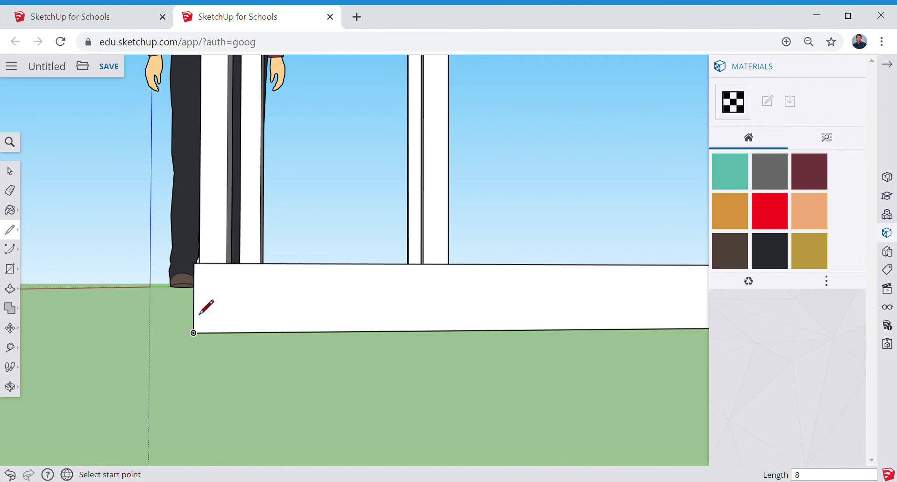
left_click(196, 350)
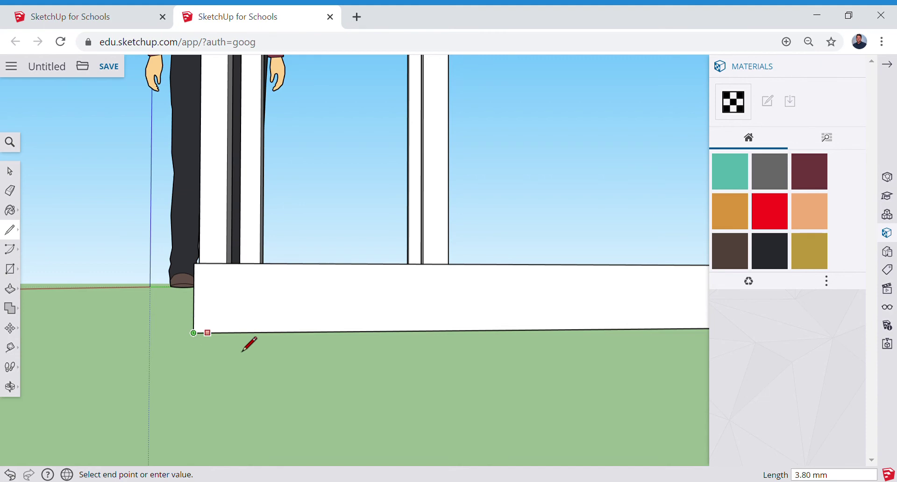
key("Escape")
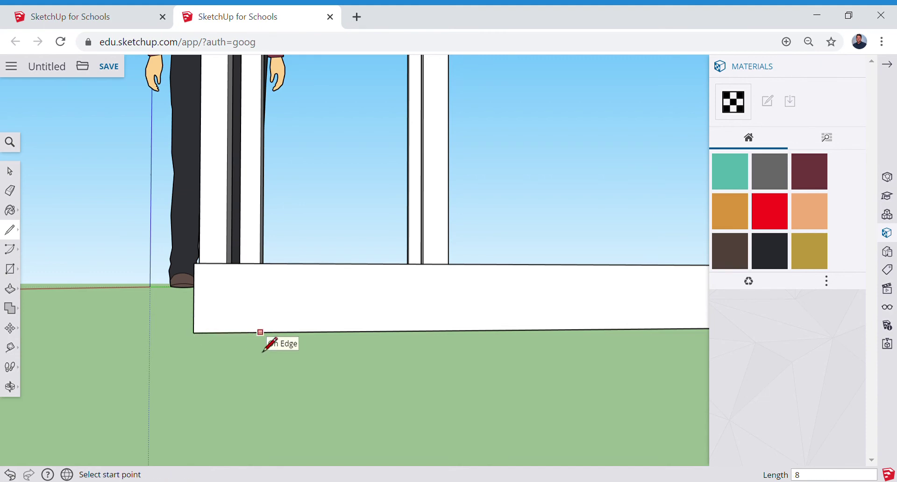
left_click(262, 351)
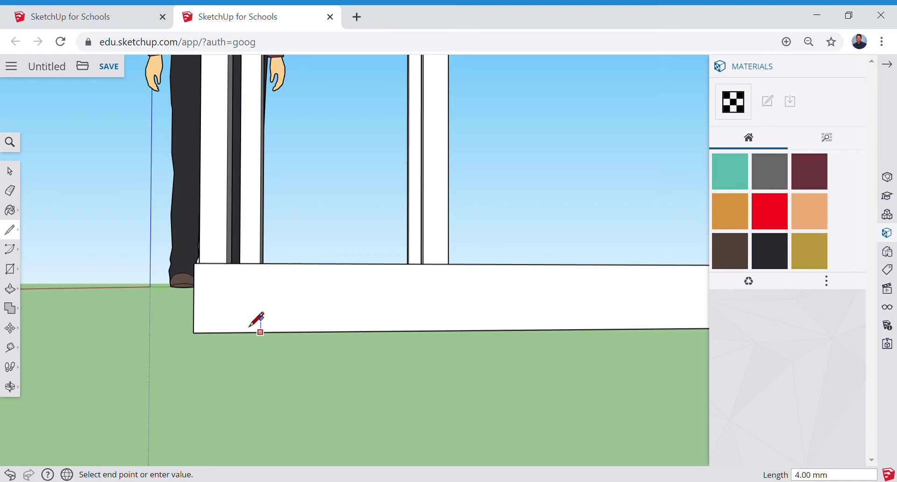
left_click(198, 300)
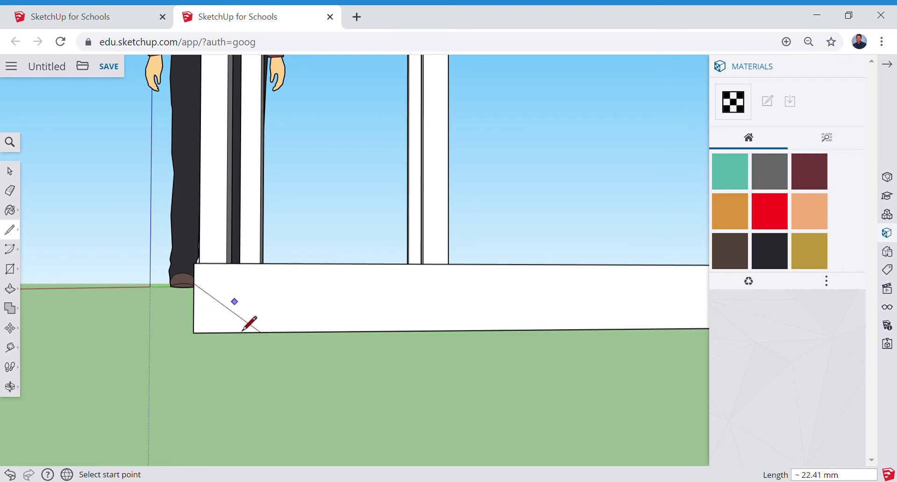
- Cut the triangular bevel profile along the panel's entire bottom perimeter with Follow Me
middle_click_drag(311, 335, 429, 343)
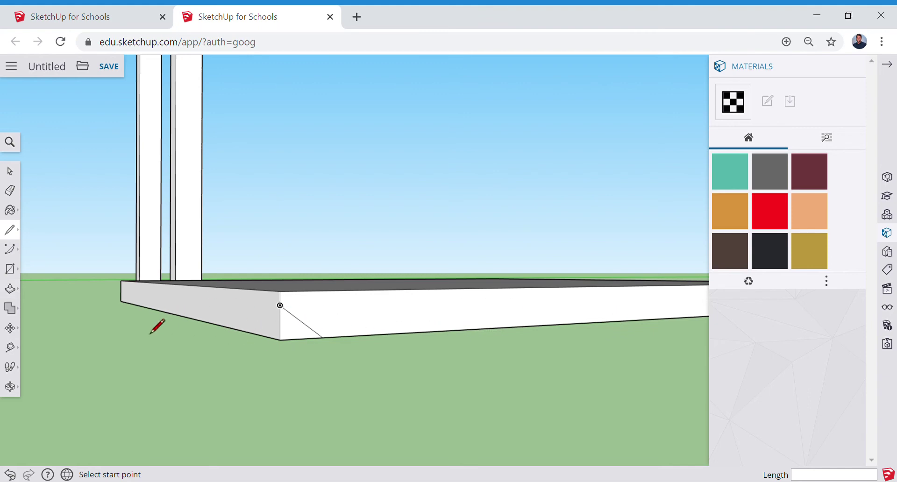
left_click(20, 293)
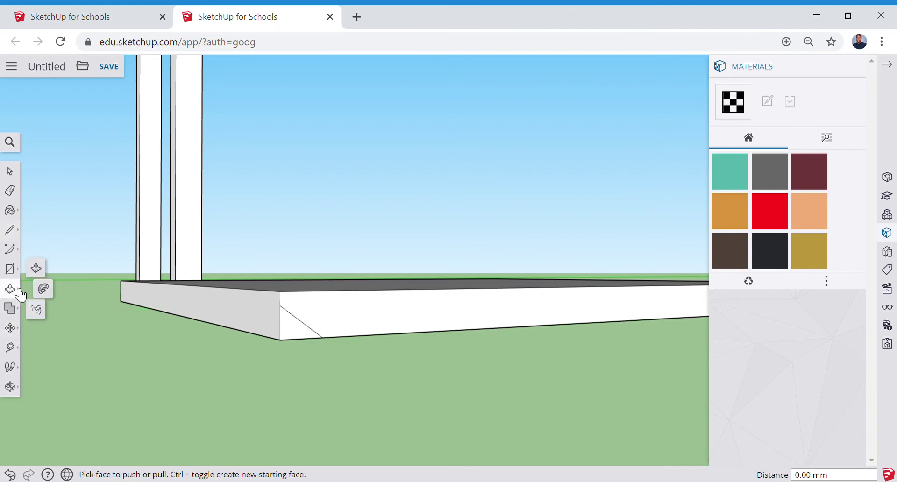
left_click(45, 289)
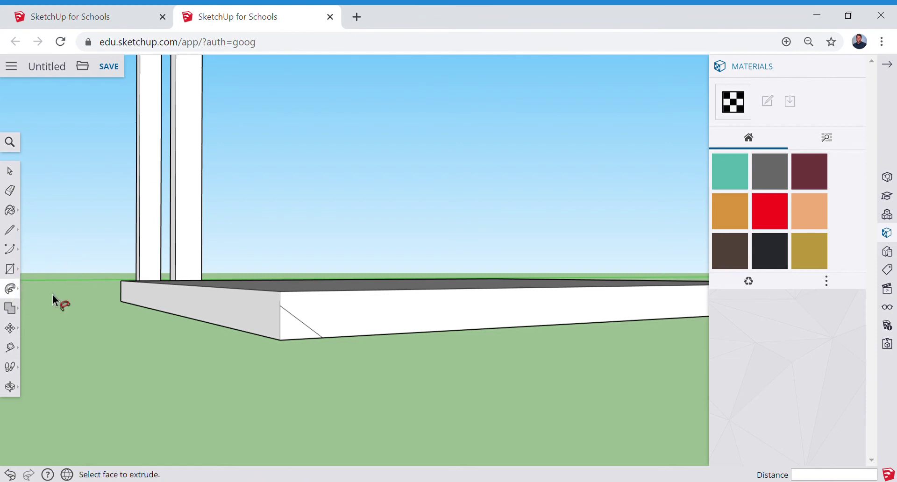
left_click(295, 337)
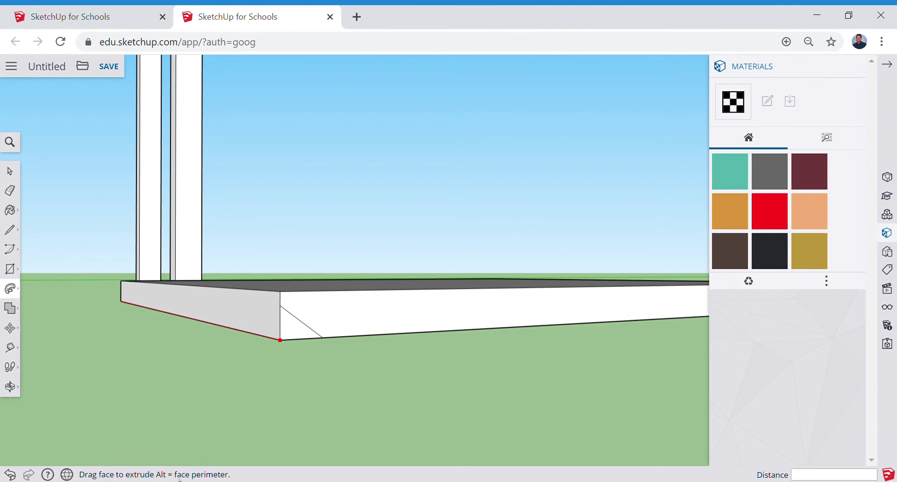
middle_click_drag(232, 350, 354, 188)
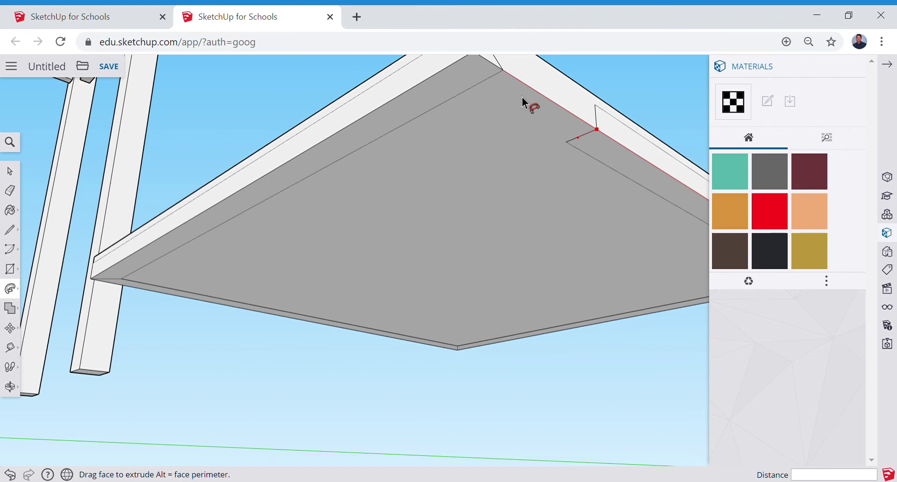
middle_click_drag(479, 65, 474, 136)
middle_click_drag(514, 224, 339, 293)
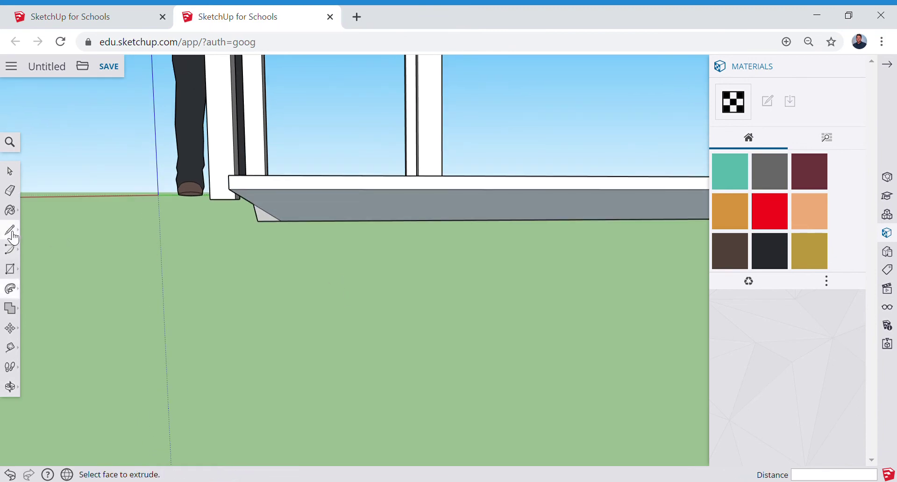
- Trace the bevel's sloping edge at the leftover corner sliver with a line and erase the sliver's bottom edge
key("l")
left_click(256, 228)
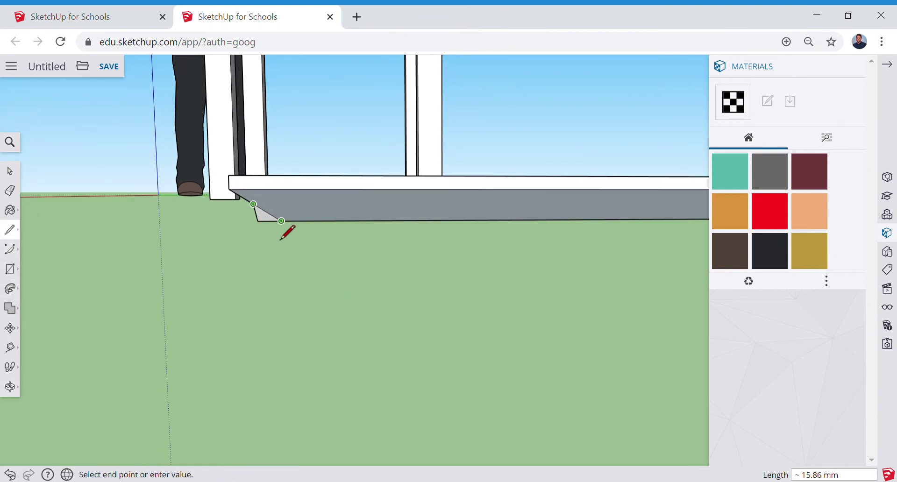
left_click(287, 232)
left_click(9, 190)
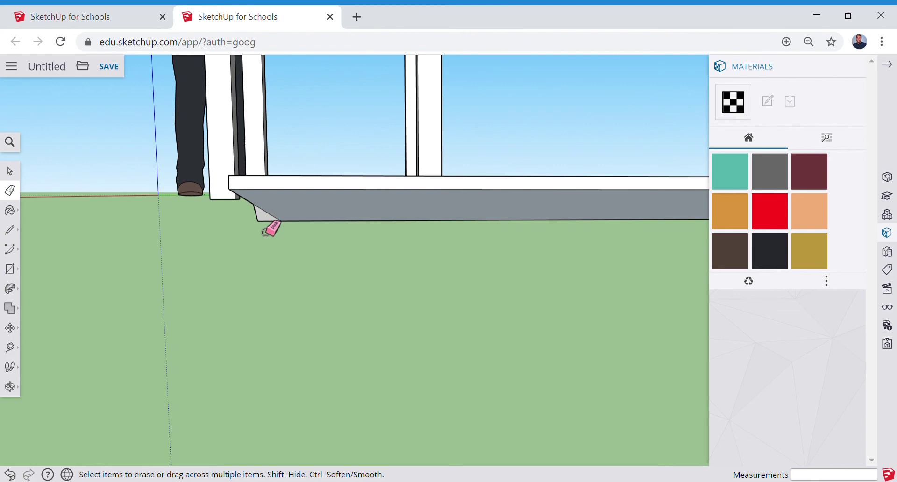
left_click(267, 234)
mouse_move(304, 281)
middle_mouse_down()
mouse_move(445, 272)
mouse_move(343, 278)
middle_mouse_up()
scroll(381, 301, "down", 5, "ctrl")
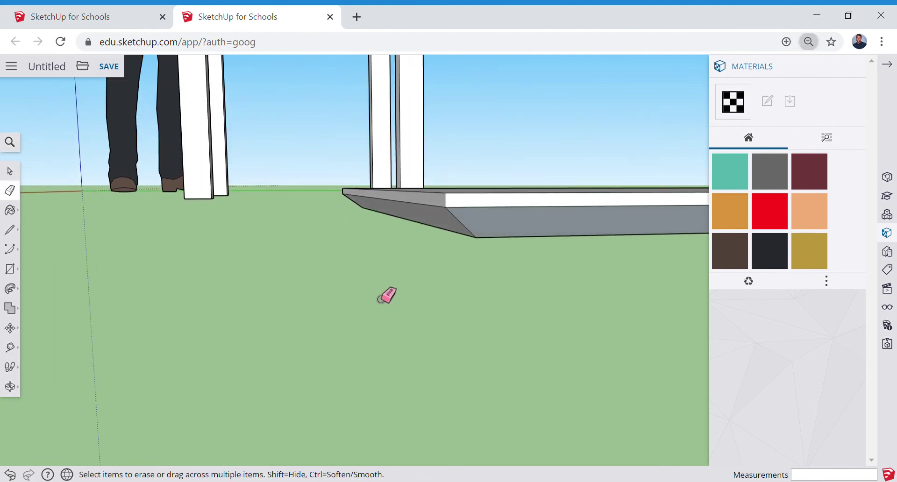
scroll(391, 310, "down", 5)
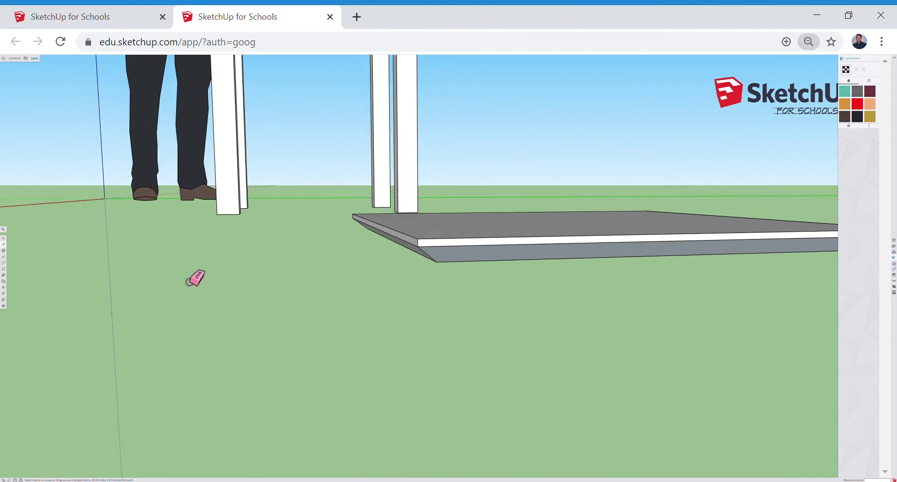
scroll(154, 284, "up", 6, "ctrl")
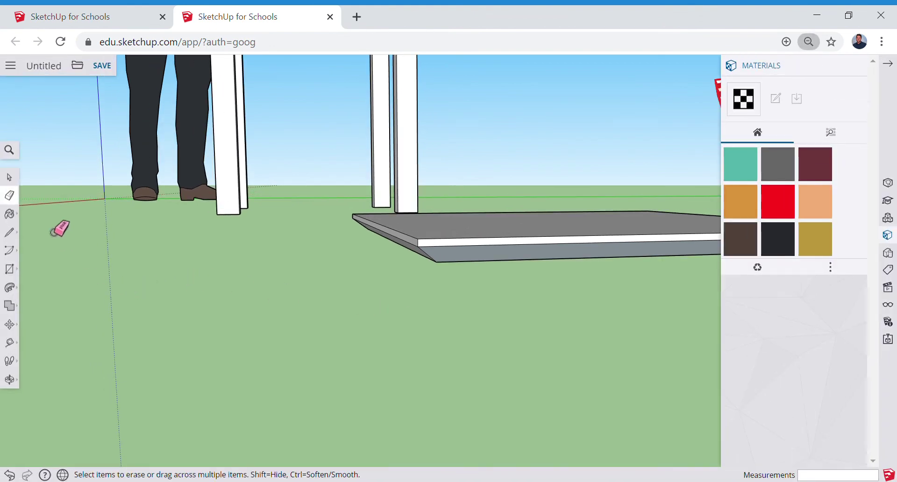
- Select the whole bevelled panel and make it a component named Top
left_click(10, 179)
mouse_move(264, 290)
middle_mouse_down()
mouse_move(373, 288)
mouse_move(373, 324)
mouse_move(453, 276)
mouse_move(605, 330)
mouse_move(513, 338)
middle_mouse_up()
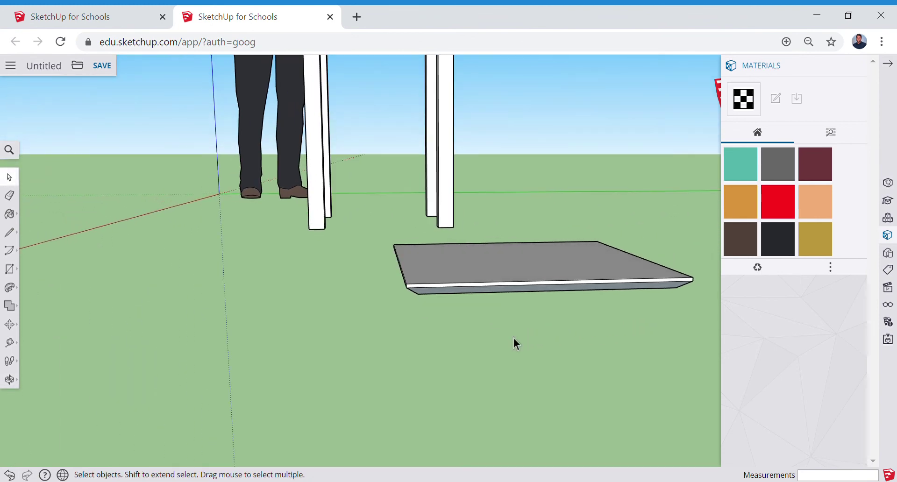
middle_click_drag(486, 334, 448, 294)
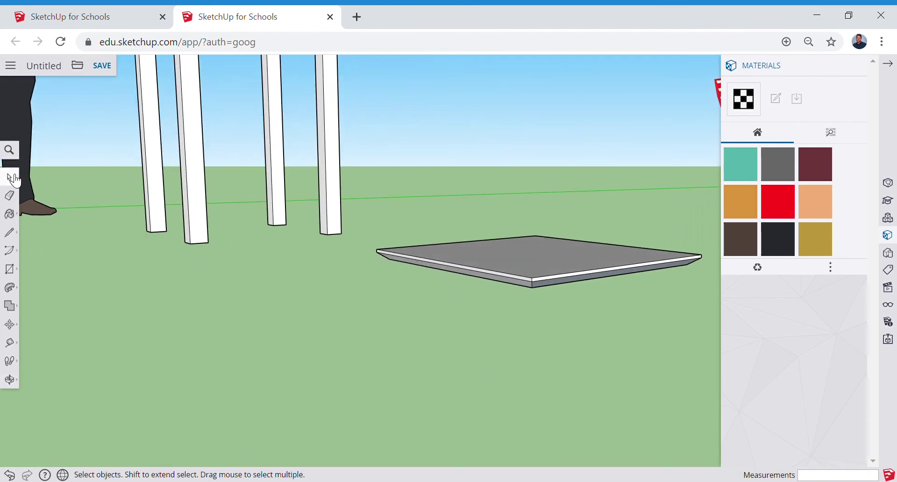
left_click_drag(370, 192, 699, 323)
left_click_drag(368, 173, 711, 307)
right_click(605, 278)
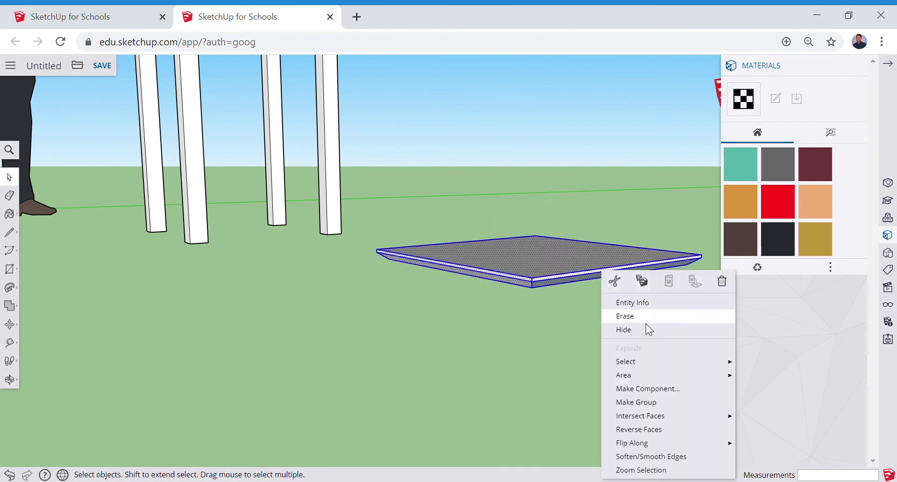
left_click(624, 388)
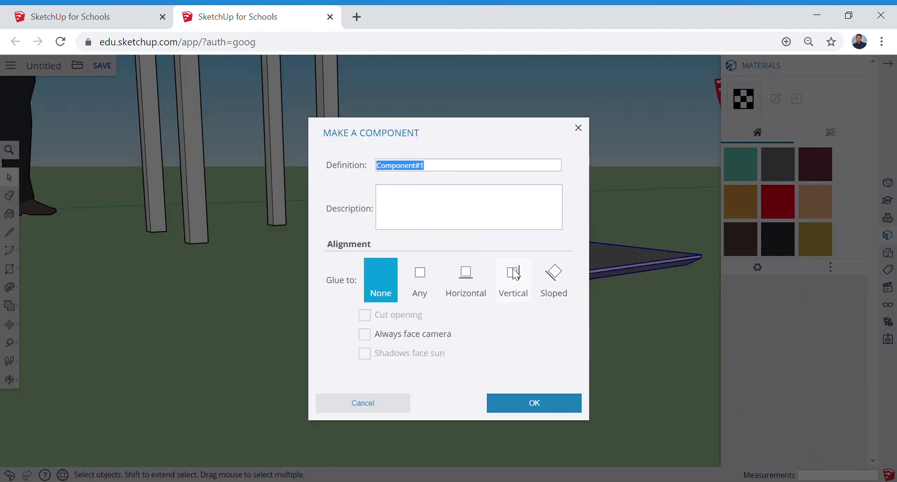
type("Top")
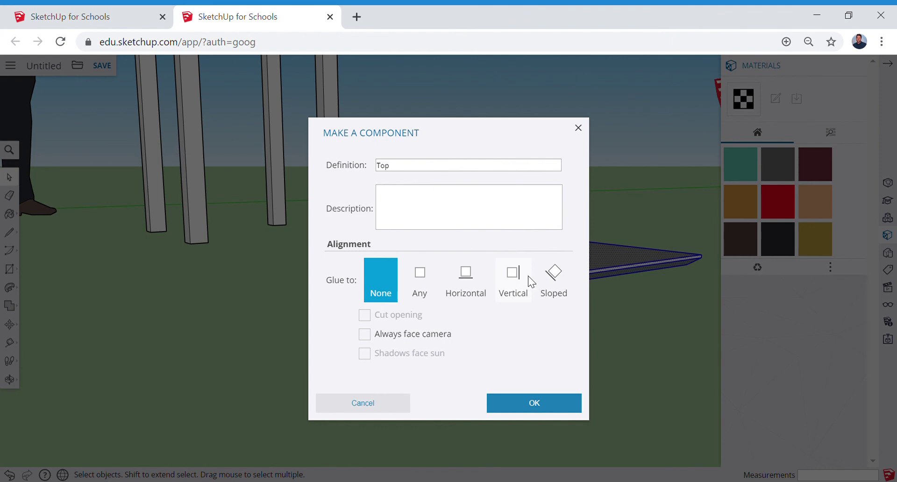
left_click(549, 410)
- Move the Top component by its lower bevel corner onto the upper outer corner of a leg so it sits on the frame
middle_click_drag(69, 277, 348, 335)
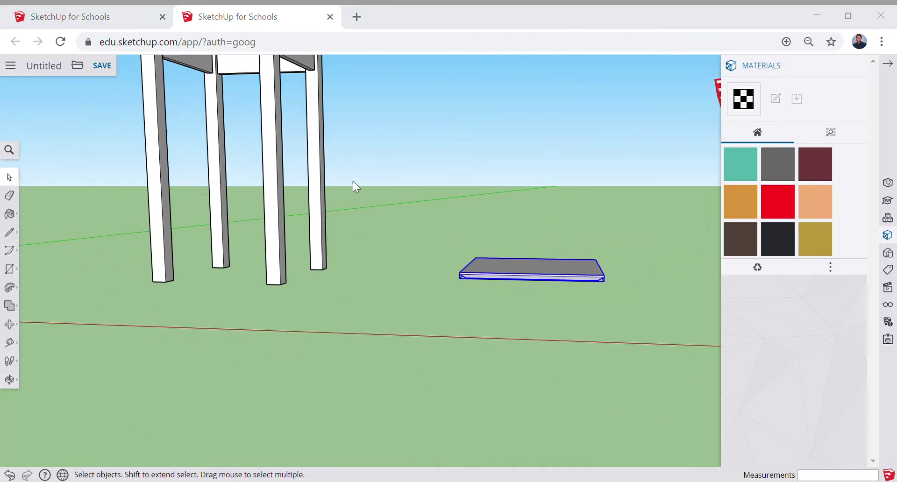
left_click(374, 71)
middle_click_drag(386, 134, 408, 194)
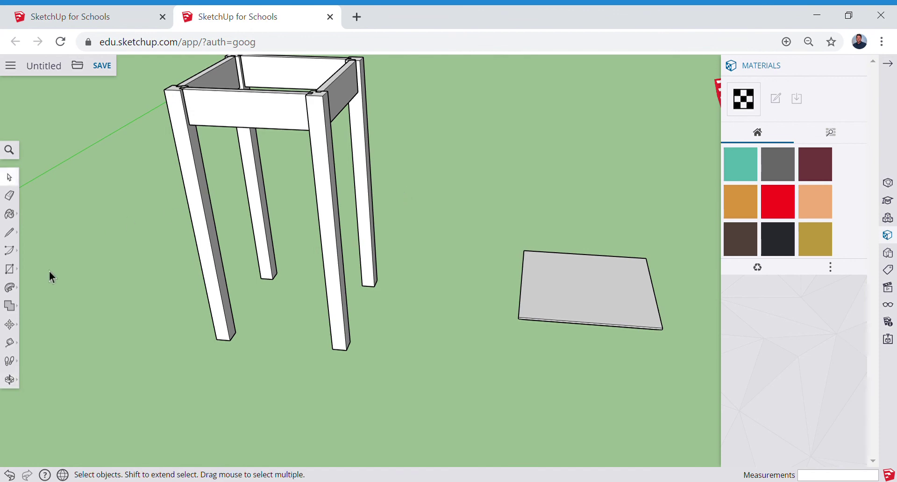
left_click(11, 325)
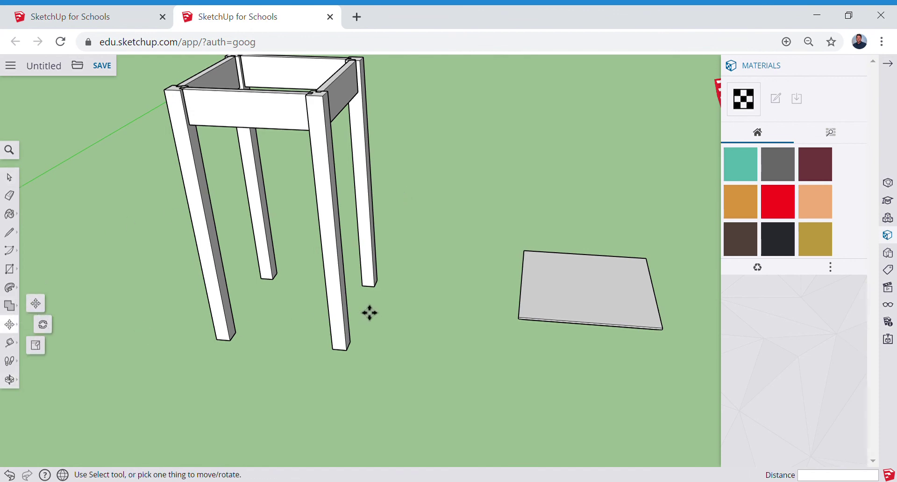
middle_click_drag(541, 370, 549, 271)
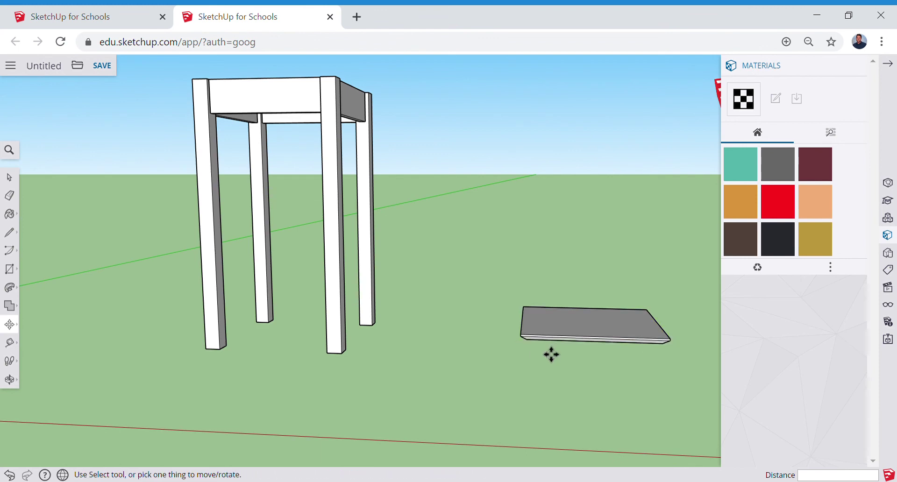
scroll(551, 350, "up", 5)
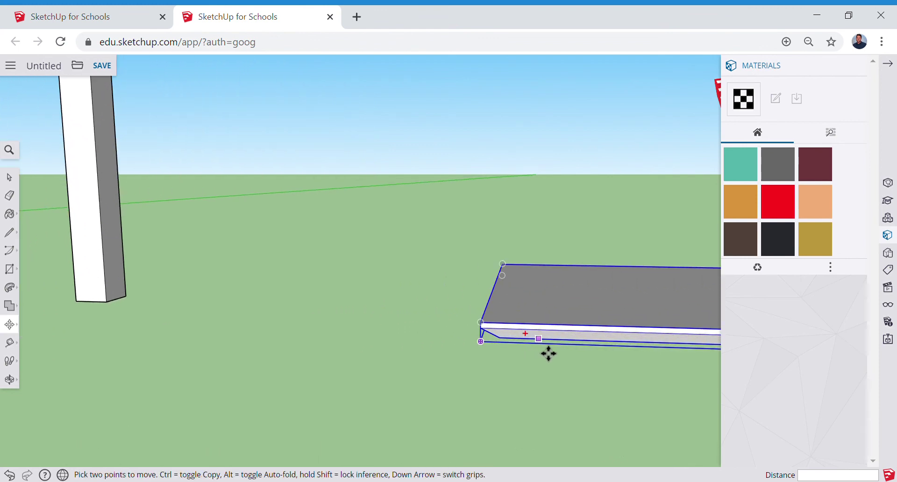
left_click(508, 350)
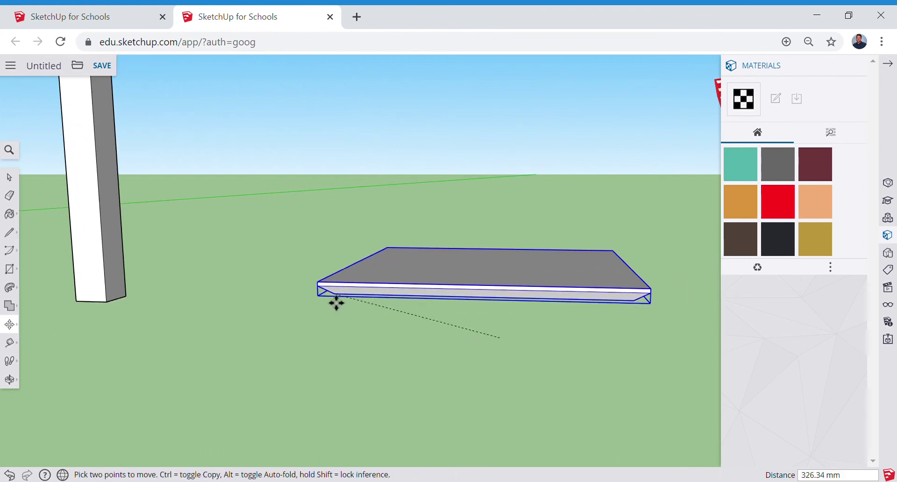
middle_click_drag(238, 202, 379, 247)
middle_click_drag(242, 150, 464, 273, "shift")
scroll(464, 273, "down", 6)
middle_click_drag(386, 194, 318, 153)
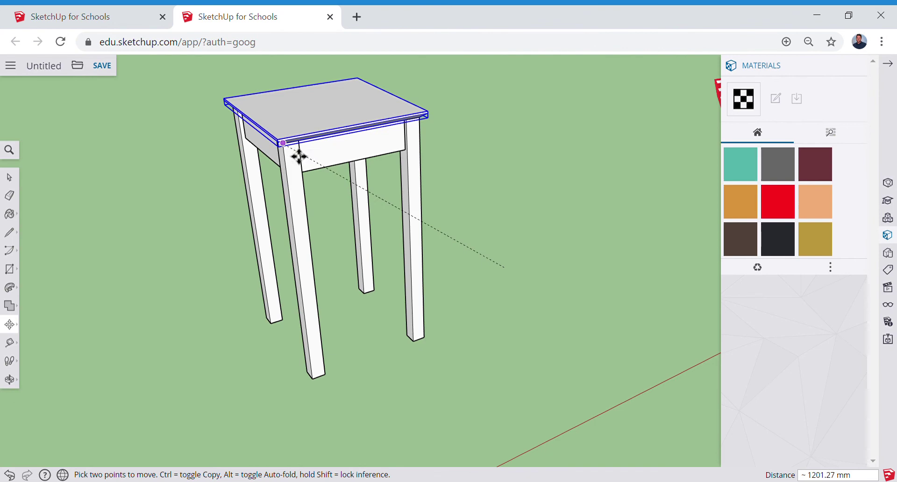
scroll(299, 157, "up", 5)
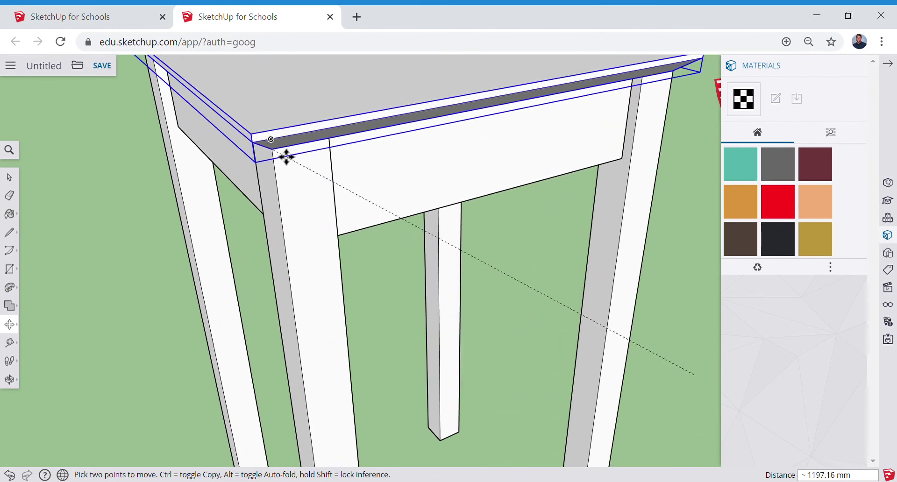
middle_click_drag(290, 154, 296, 124)
left_click(293, 125)
- Examine how the bevelled top sits on the legs and rails, close up and from several sides of the table
mouse_move(490, 182)
middle_mouse_down()
mouse_move(372, 153)
mouse_move(188, 151)
mouse_move(417, 190)
mouse_move(490, 192)
middle_mouse_up()
scroll(492, 192, "up", 5)
scroll(492, 192, "down", 8)
middle_click_drag(444, 274, 184, 261)
key("m")
scroll(535, 376, "down", 3)
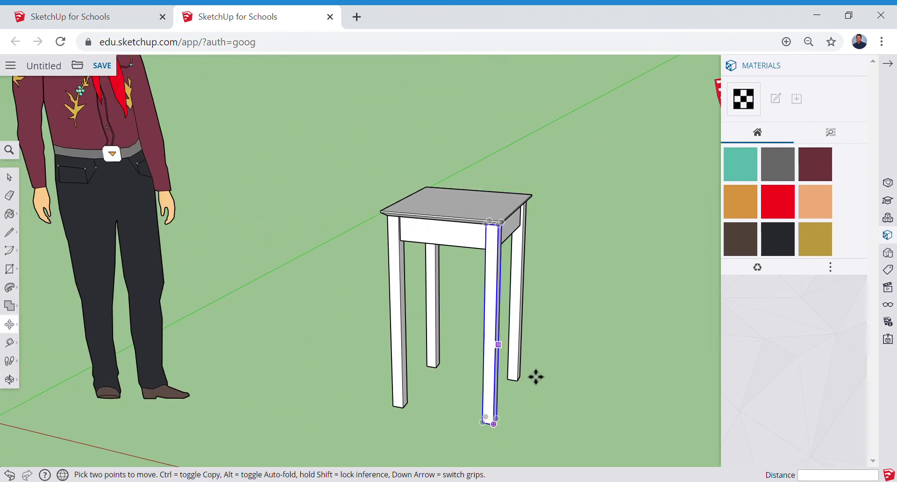
scroll(553, 383, "down", 2)
middle_click_drag(553, 382, 469, 388)
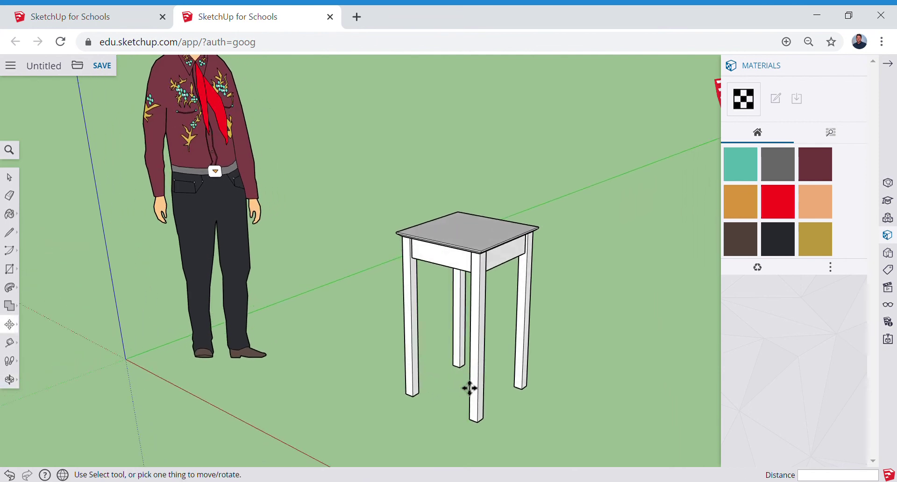
- Open one leg component of the table for editing, close it again and view the lower ends of the legs
key("space")
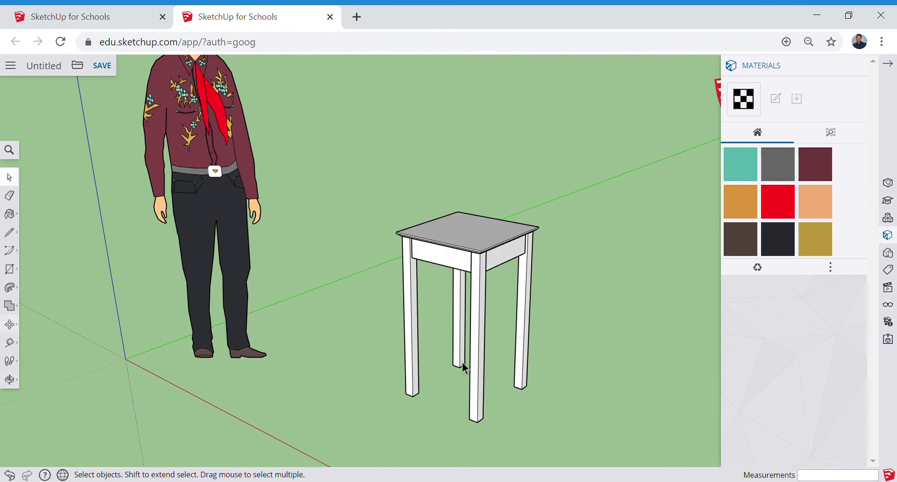
left_click(417, 353)
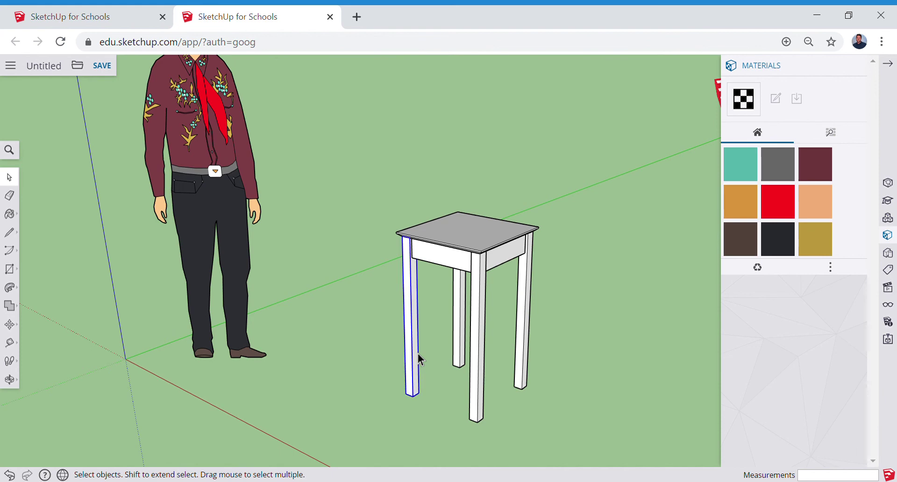
double_click(418, 359)
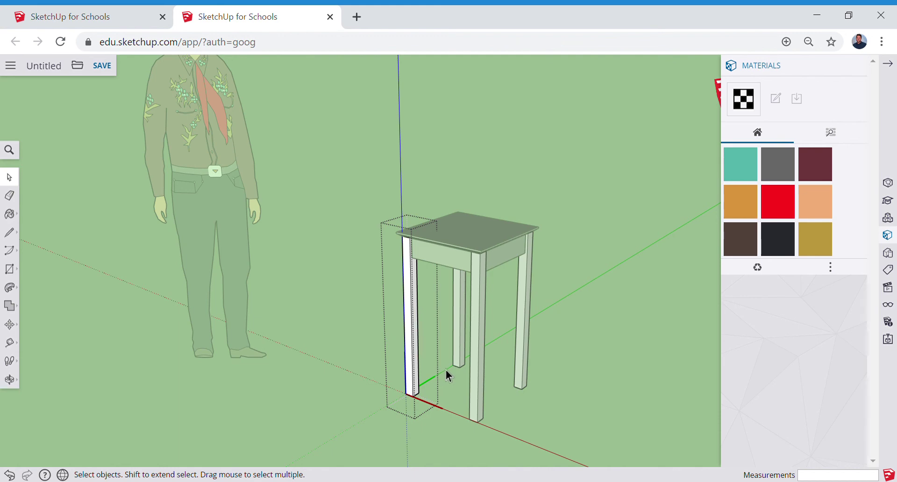
left_click(559, 346)
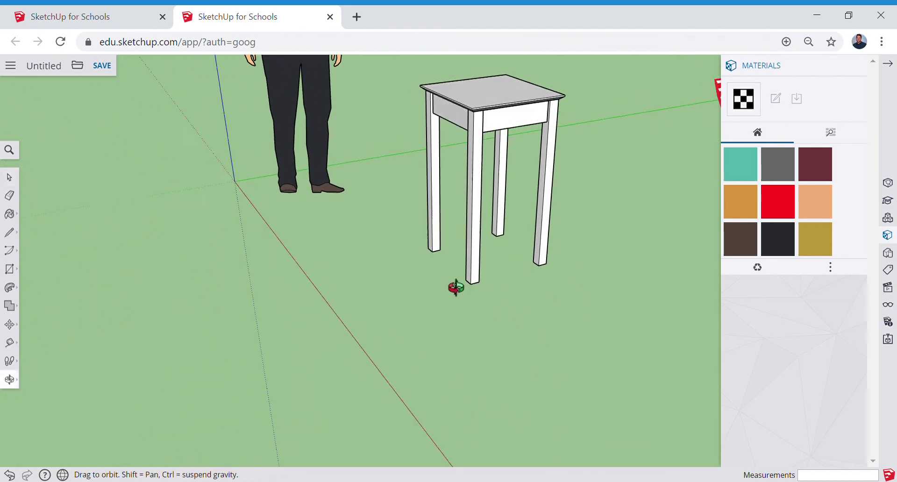
scroll(455, 227, "up", 3)
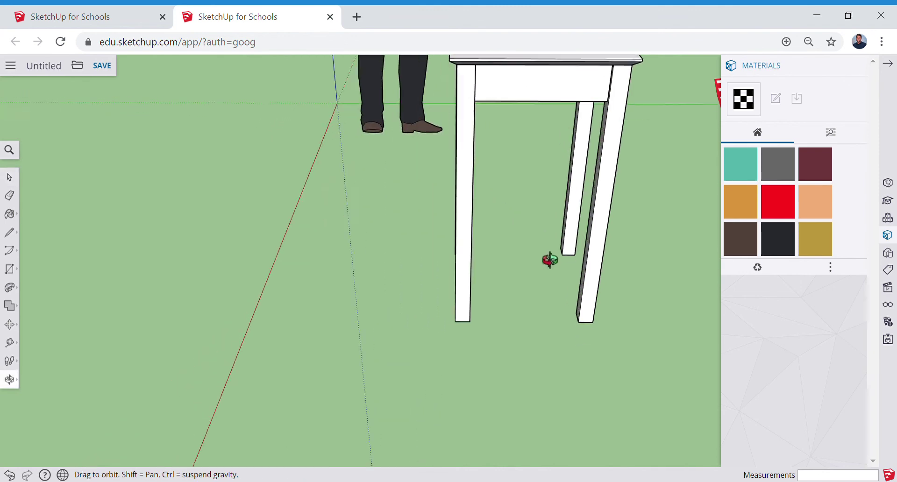